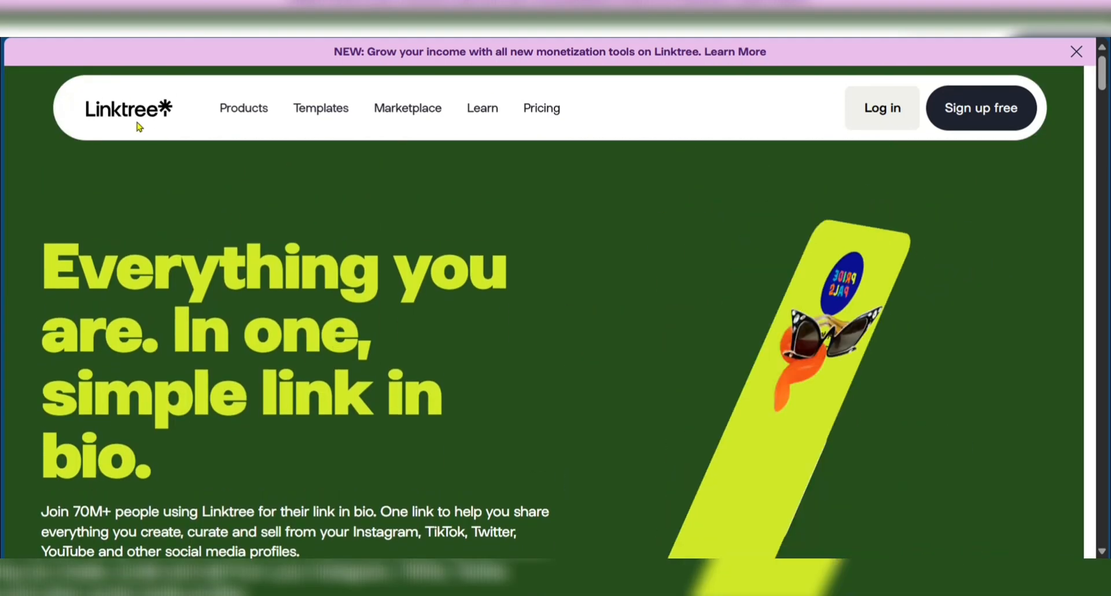
Explore the Products offerings, covering link-in-bio tools, social media management, monetization and success measurement
click(227, 112)
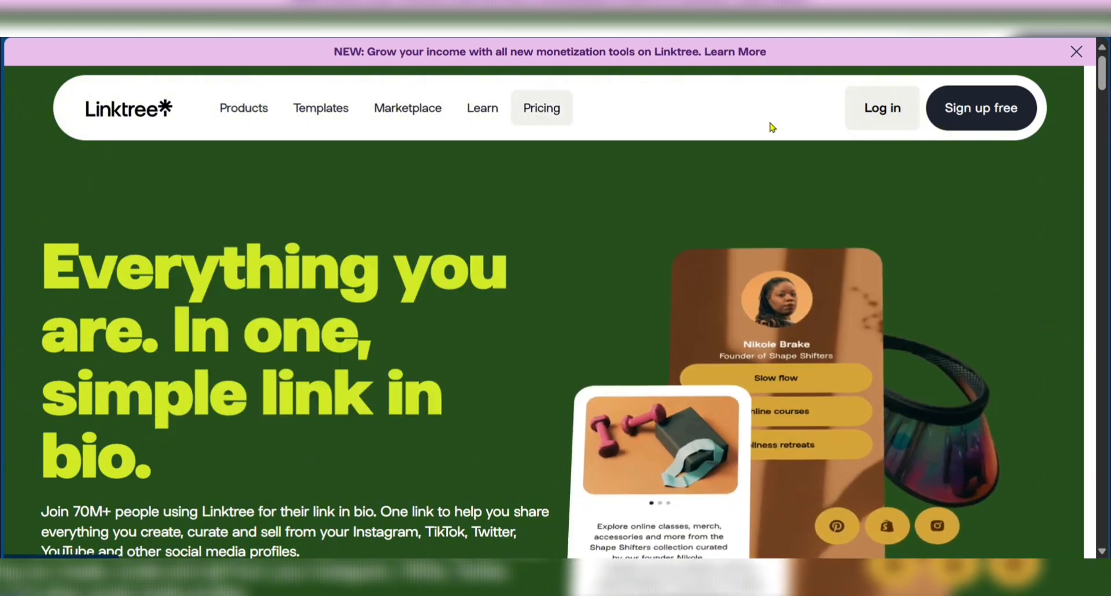
mouse_move(227, 115)
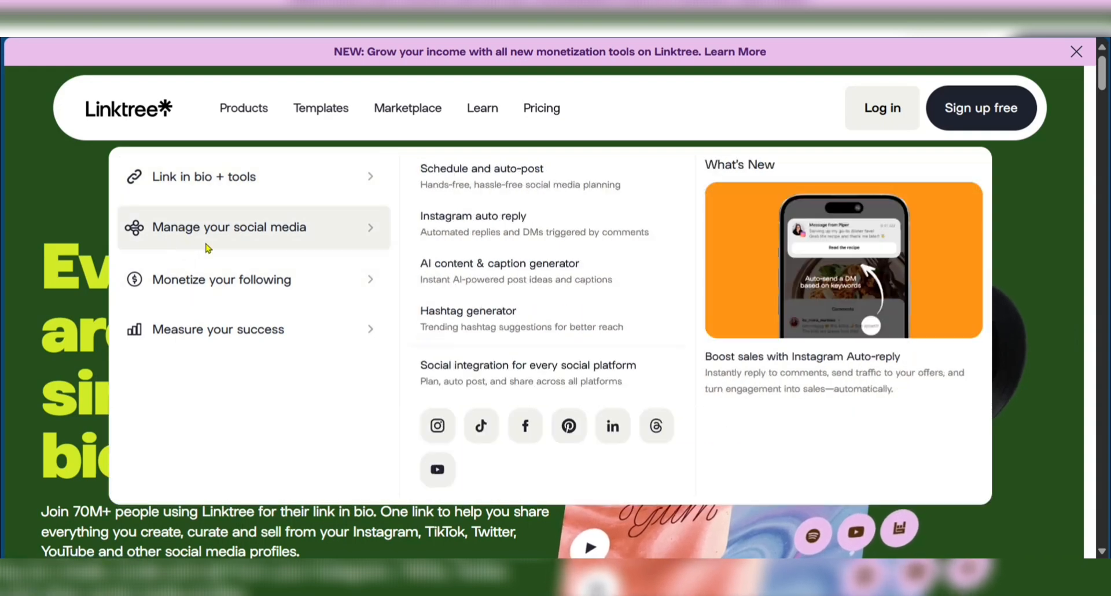
mouse_move(168, 286)
mouse_move(210, 329)
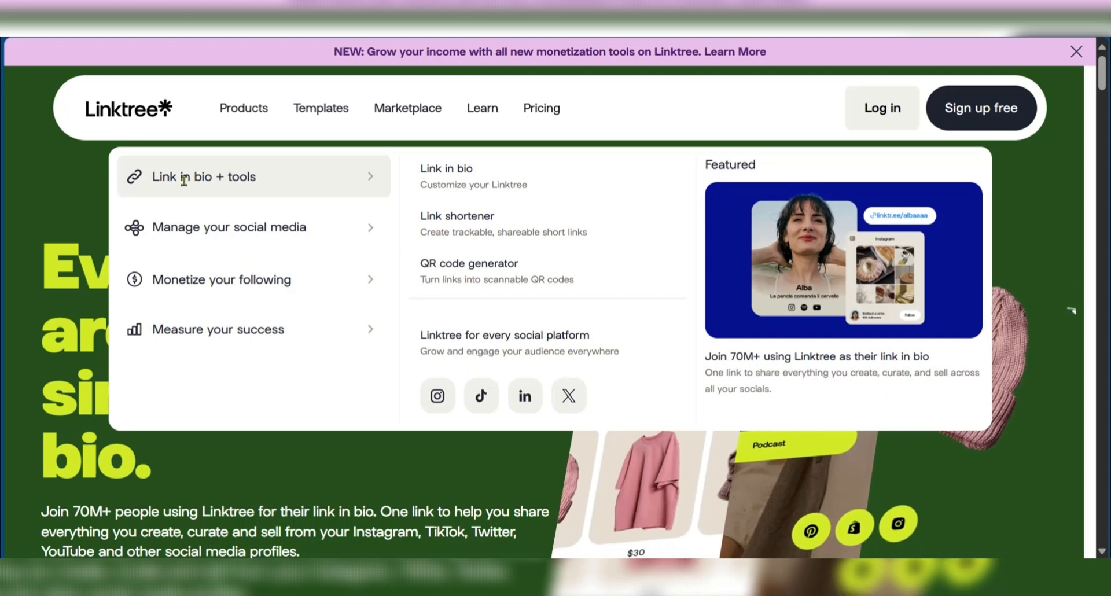
mouse_move(280, 193)
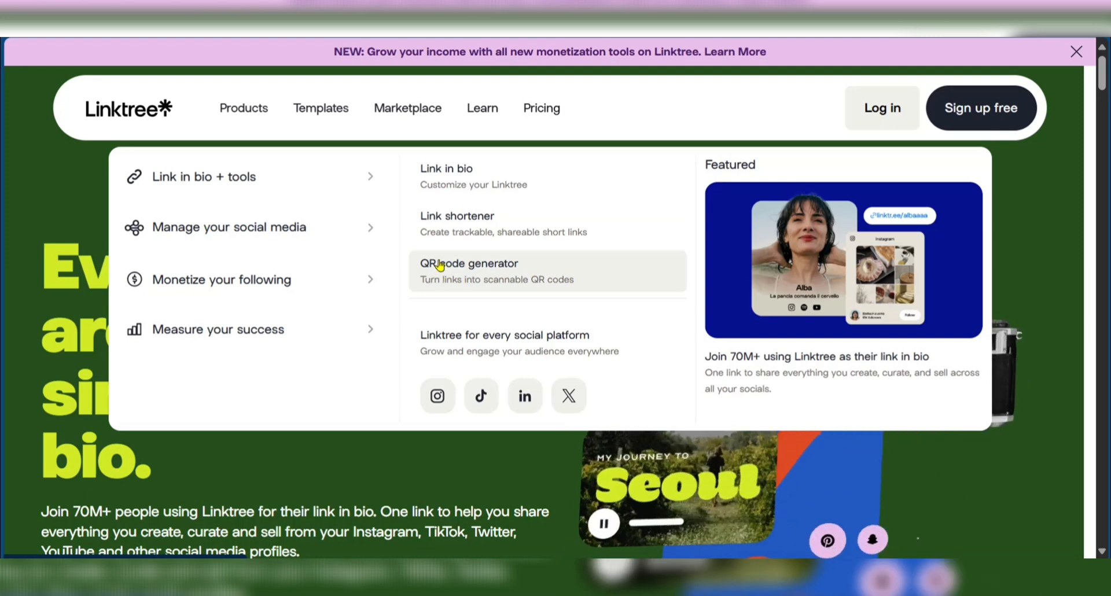
mouse_move(297, 241)
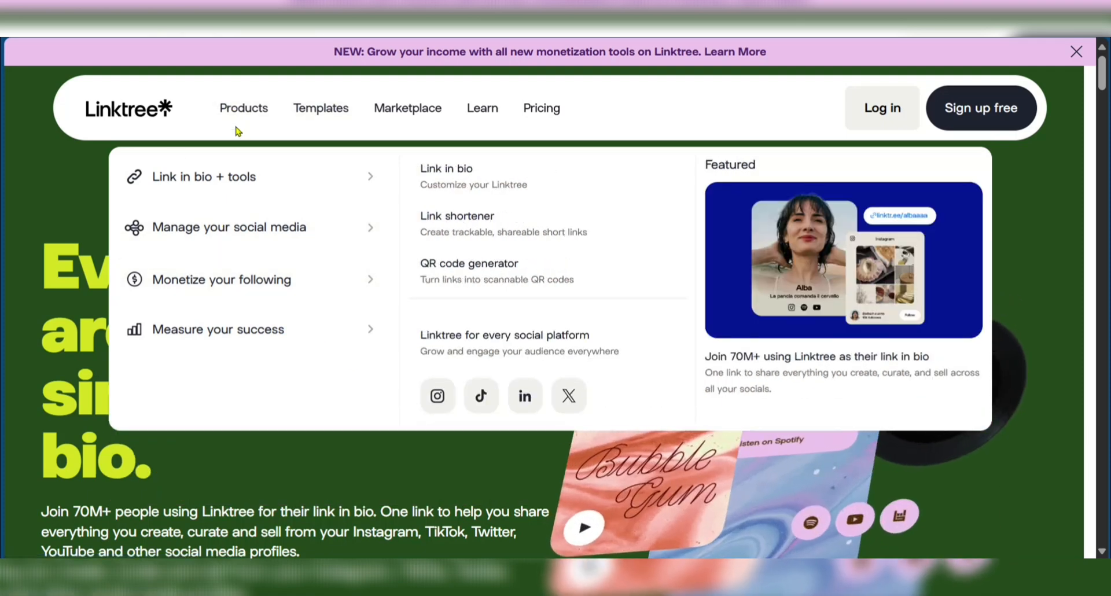
mouse_move(219, 286)
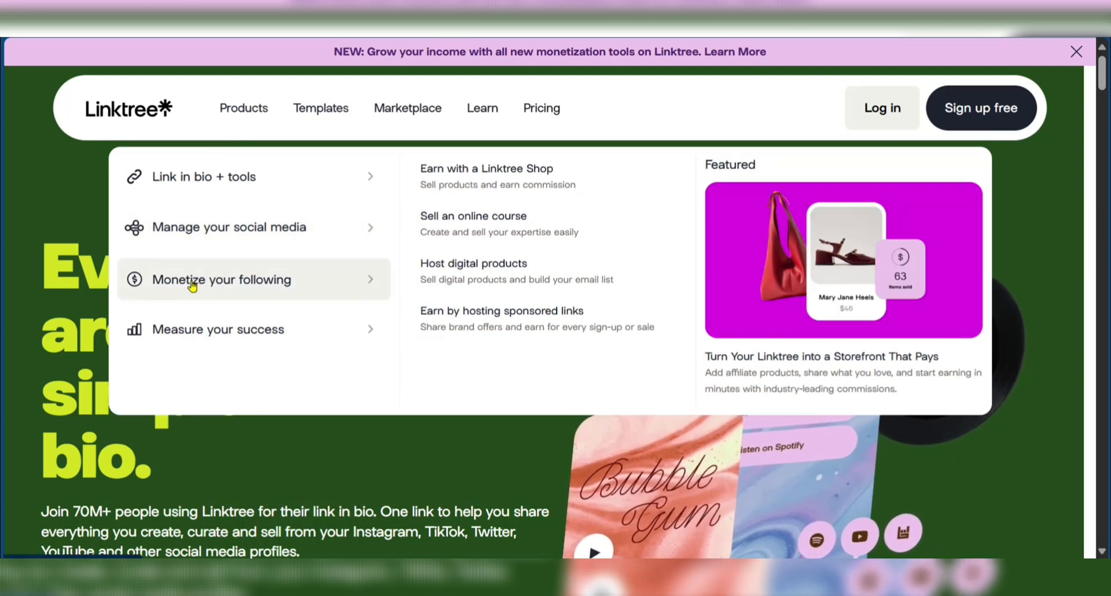
mouse_move(269, 347)
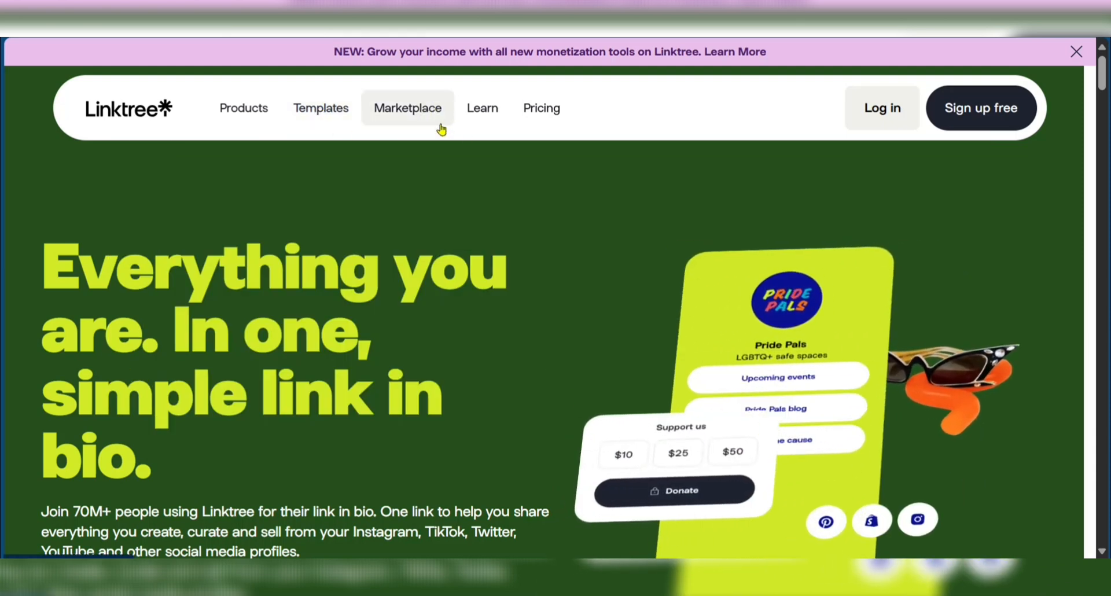
Open the pricing page and review the annual plans, focusing on the Free plan's key features
click(533, 116)
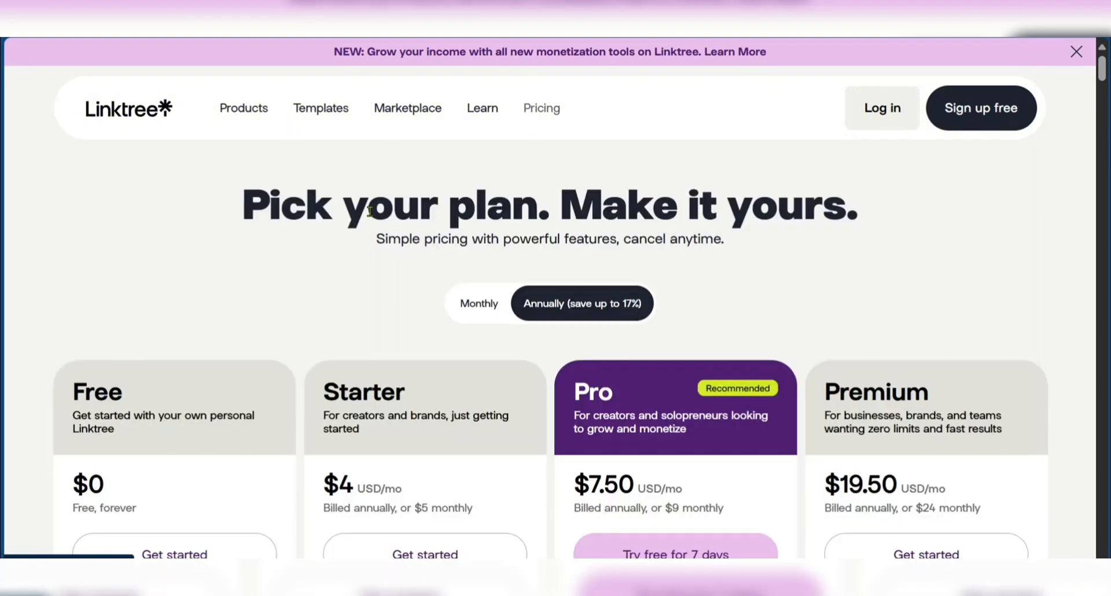
scroll(730, 222, down, 3)
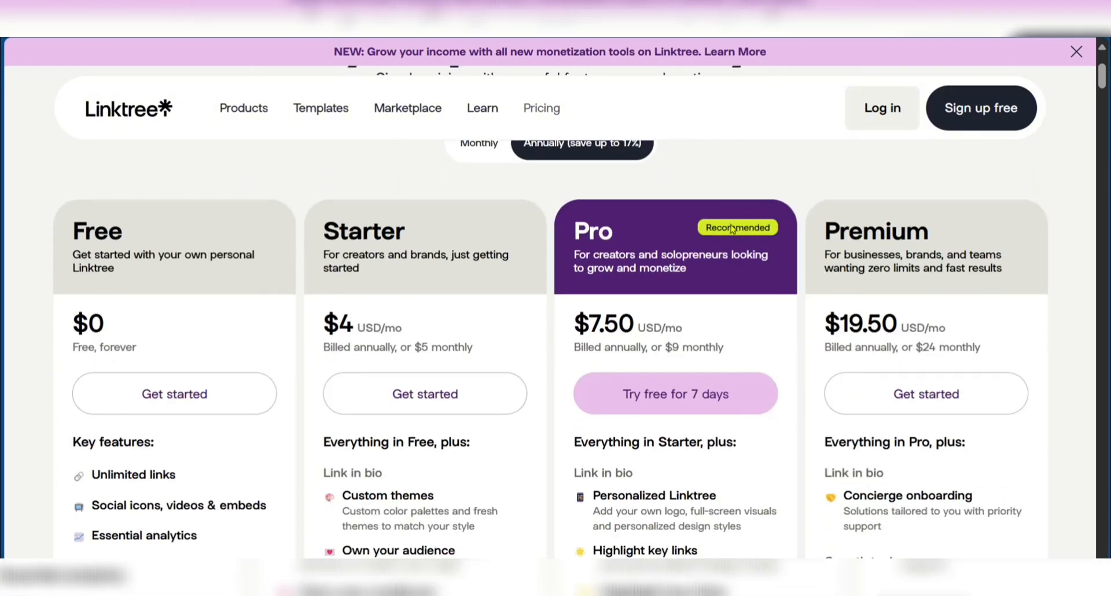
scroll(731, 226, up, 3)
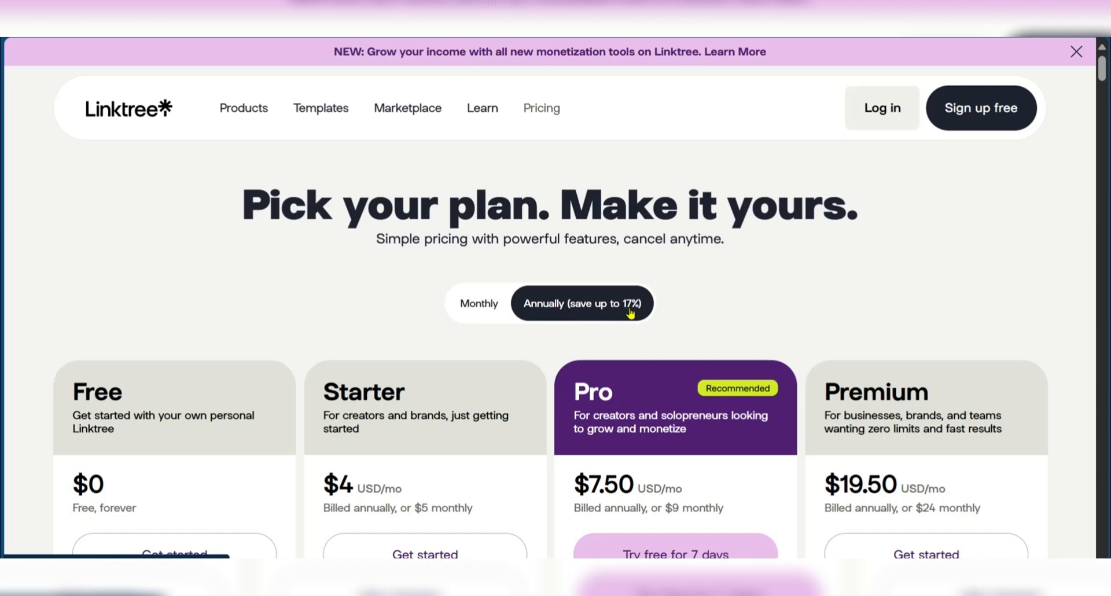
scroll(631, 312, down, 1)
scroll(231, 282, down, 1)
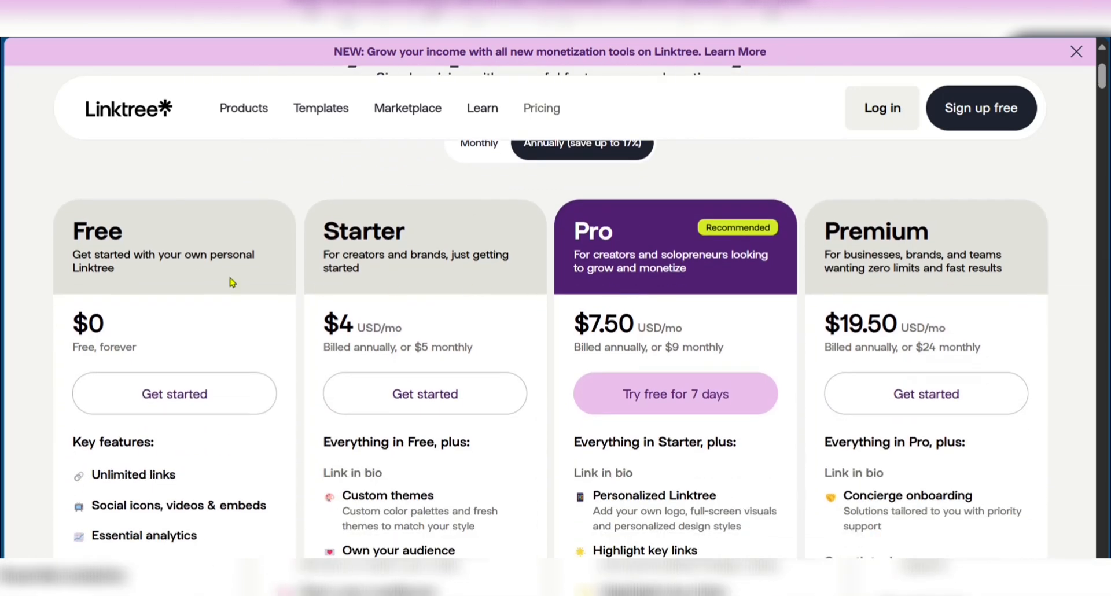
scroll(141, 293, down, 1)
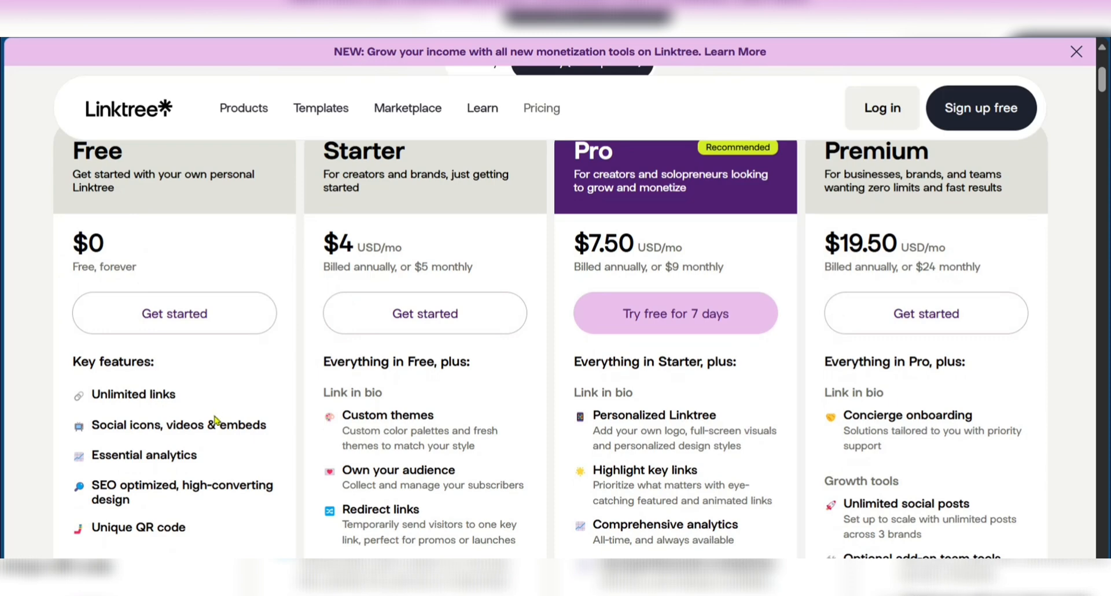
scroll(216, 421, down, 1)
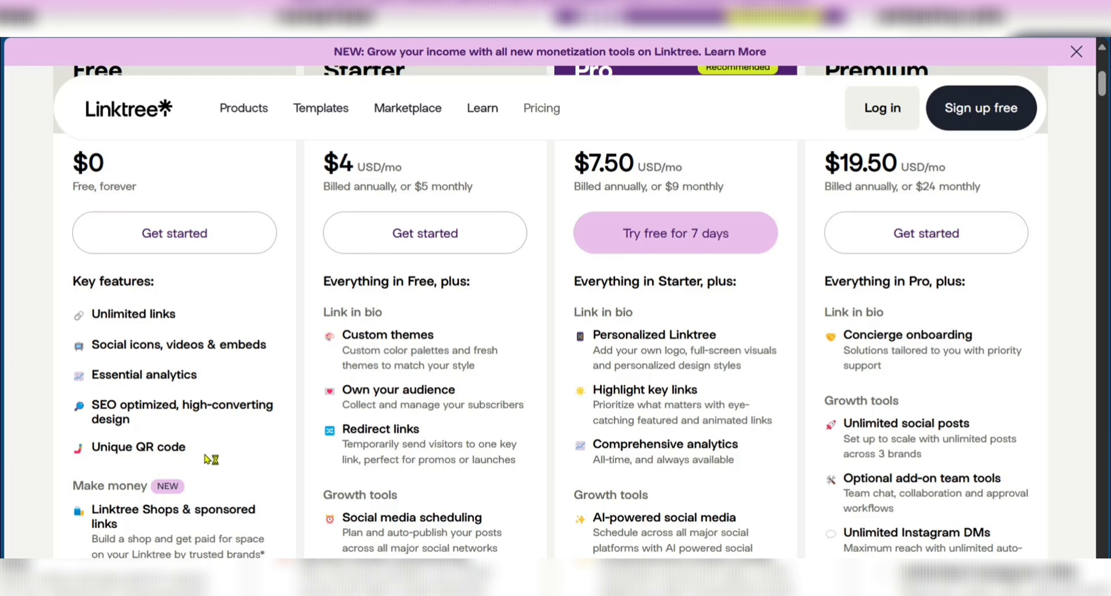
scroll(204, 459, down, 2)
scroll(204, 451, up, 6)
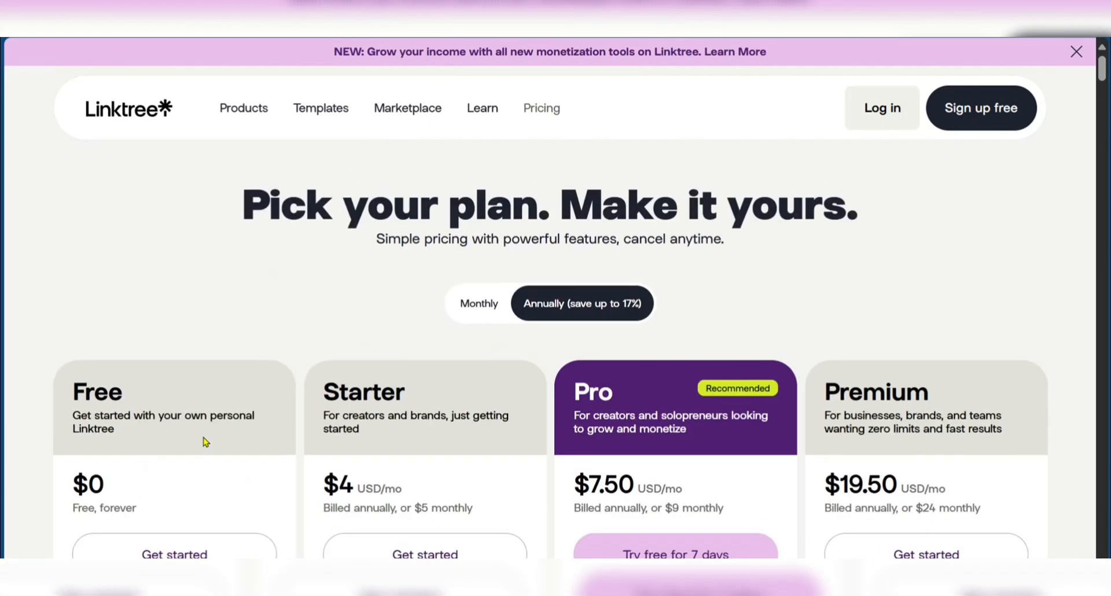
Compare the prices and features of the Starter, Pro and Premium plans
scroll(373, 451, down, 3)
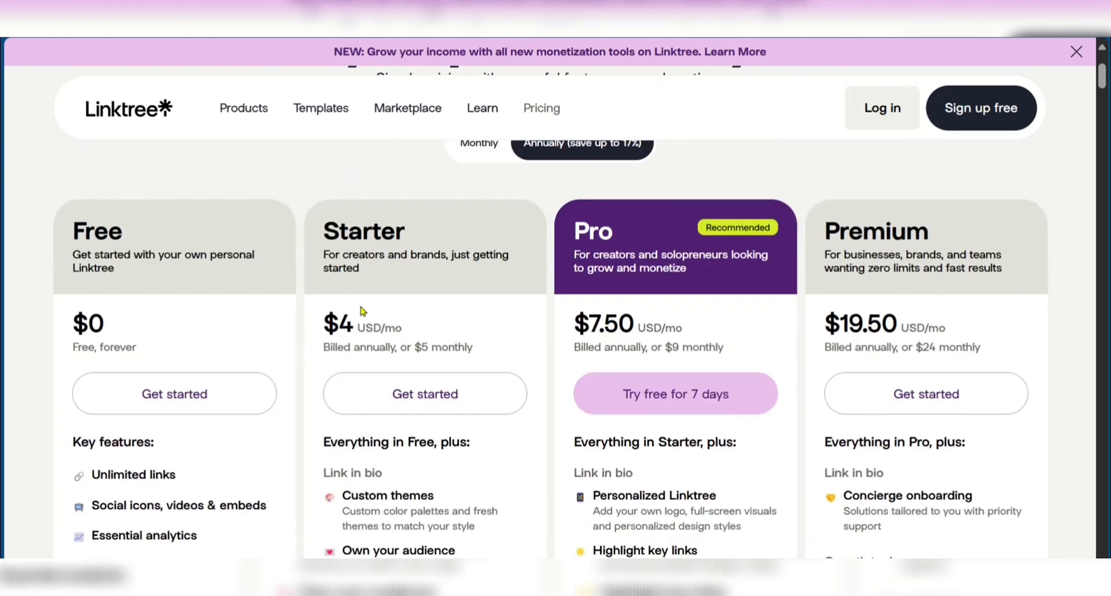
scroll(360, 307, down, 2)
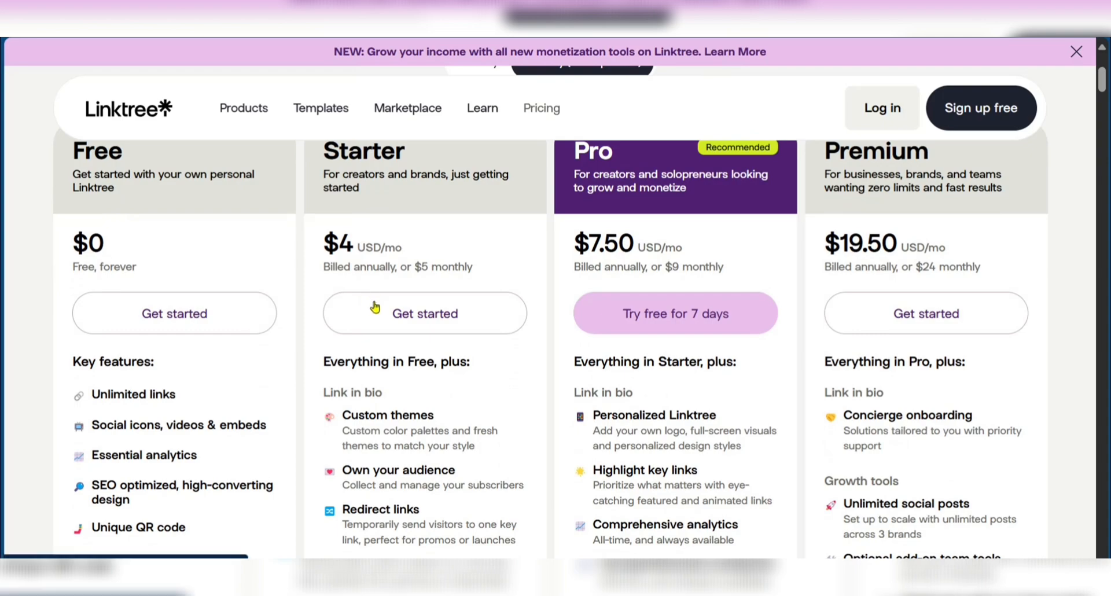
scroll(373, 308, down, 2)
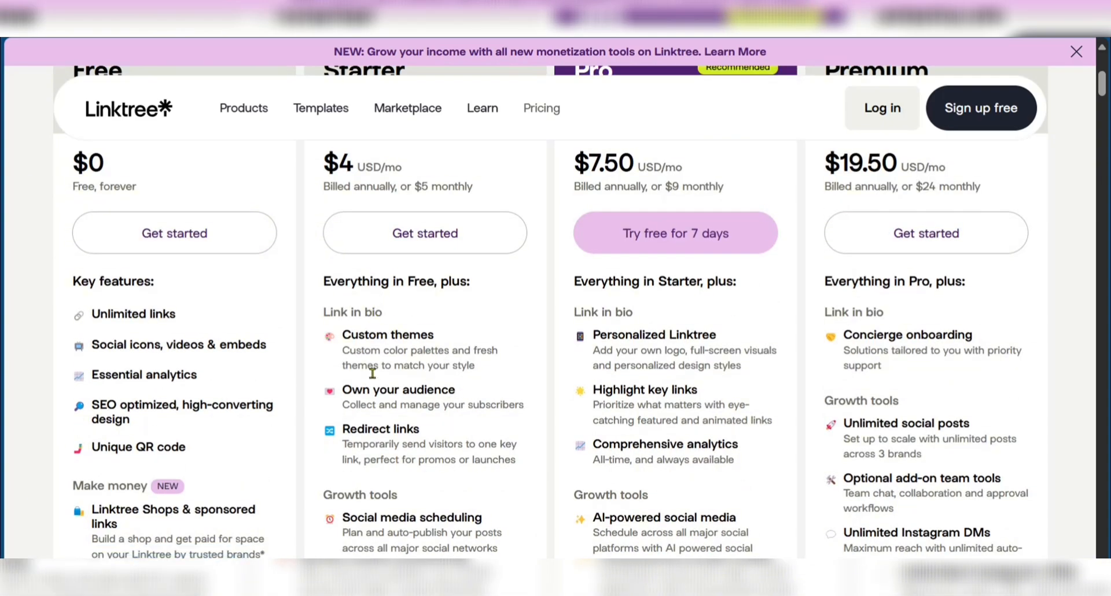
scroll(409, 435, up, 5)
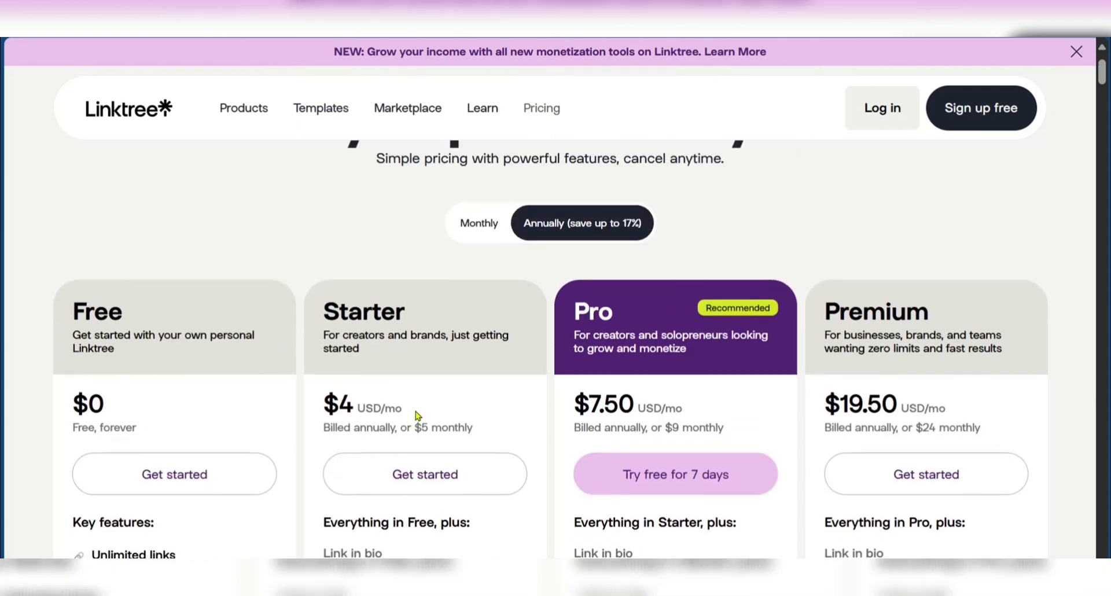
scroll(569, 377, down, 2)
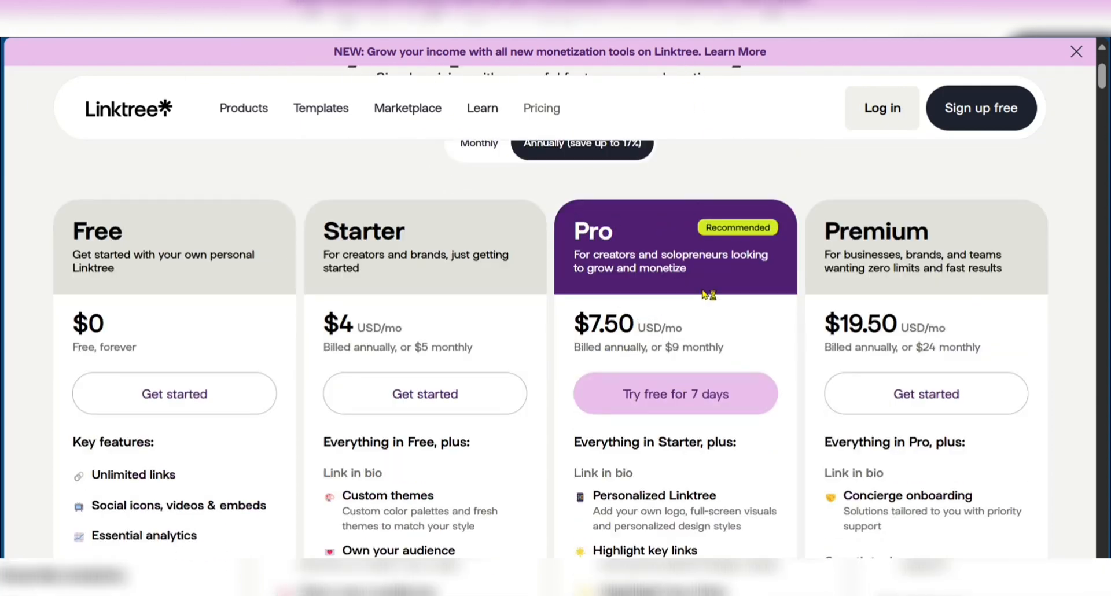
scroll(705, 295, down, 2)
scroll(708, 314, down, 1)
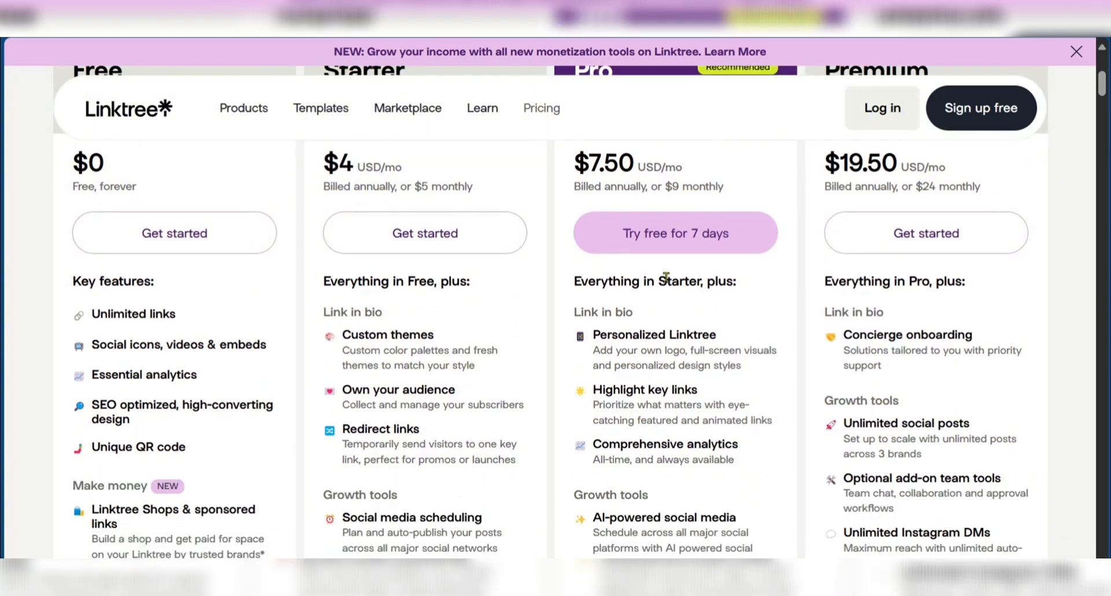
scroll(665, 280, up, 1)
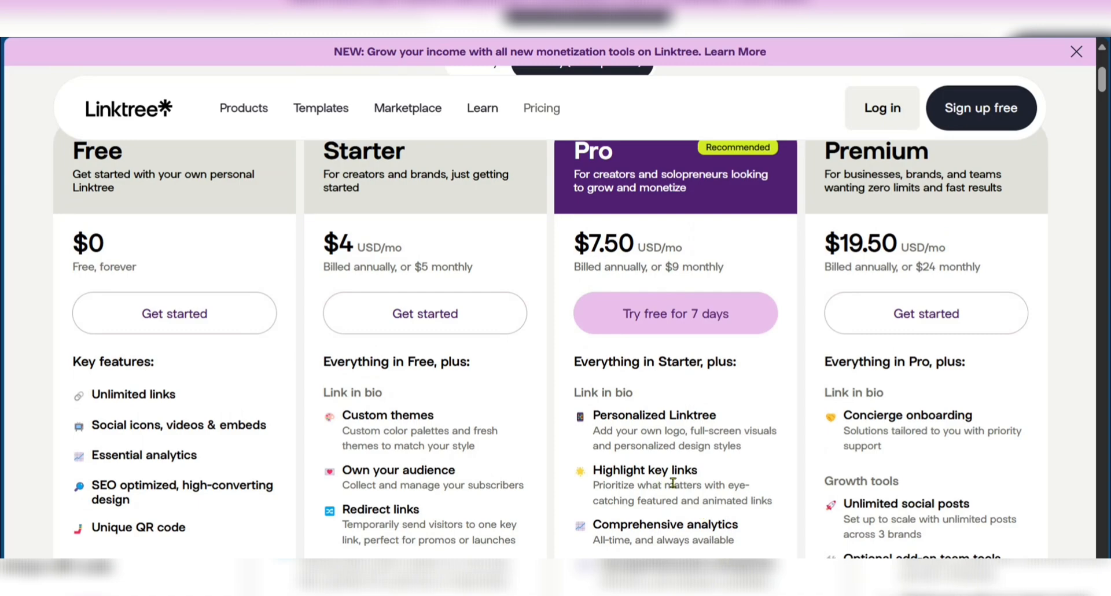
scroll(705, 499, down, 2)
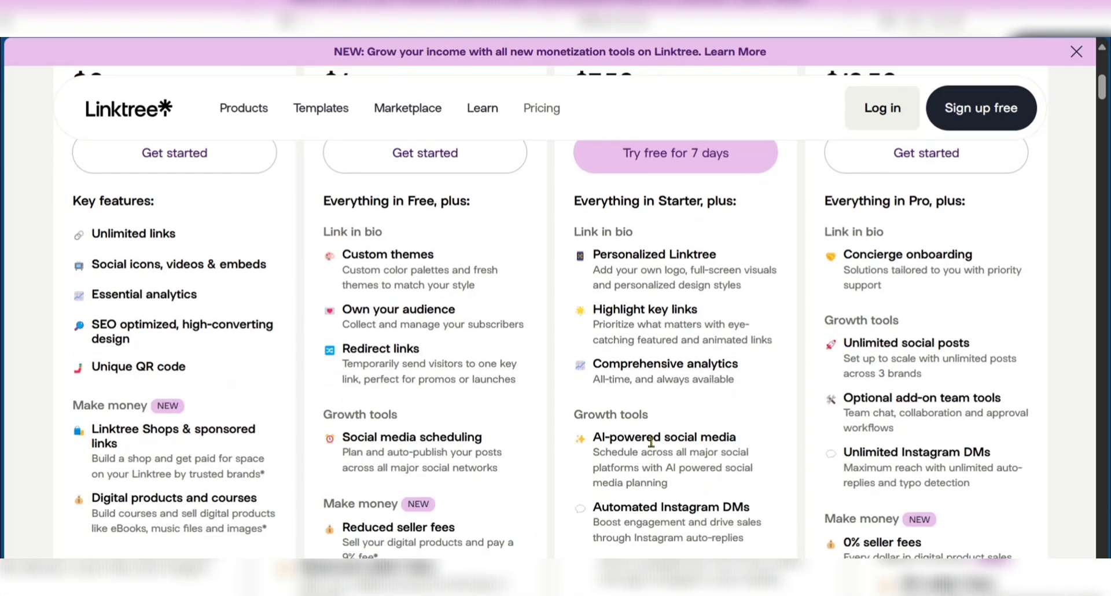
scroll(598, 482, up, 4)
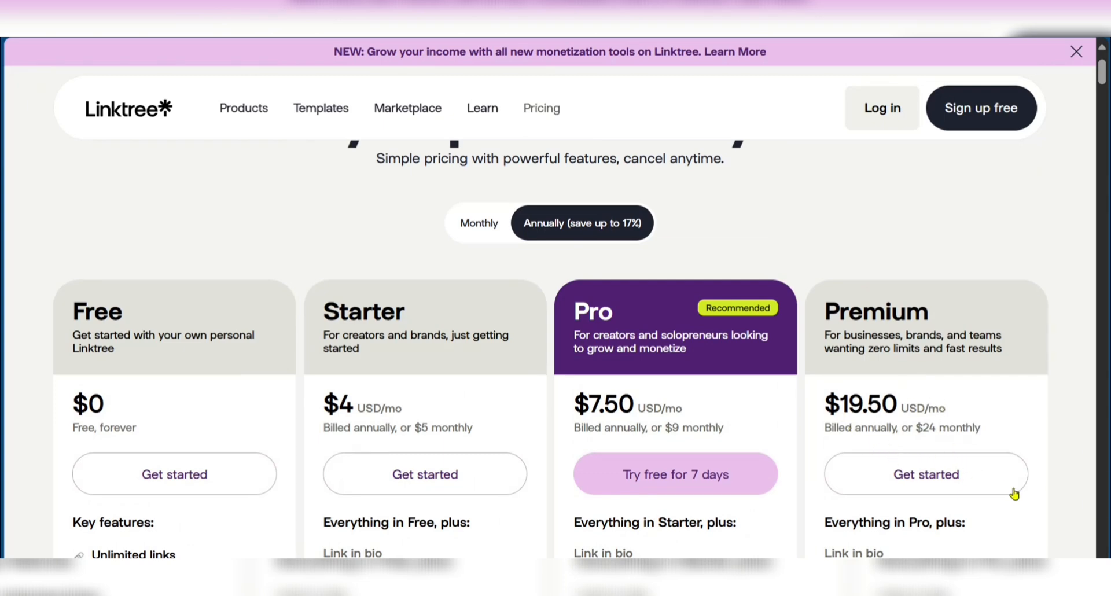
scroll(982, 474, down, 2)
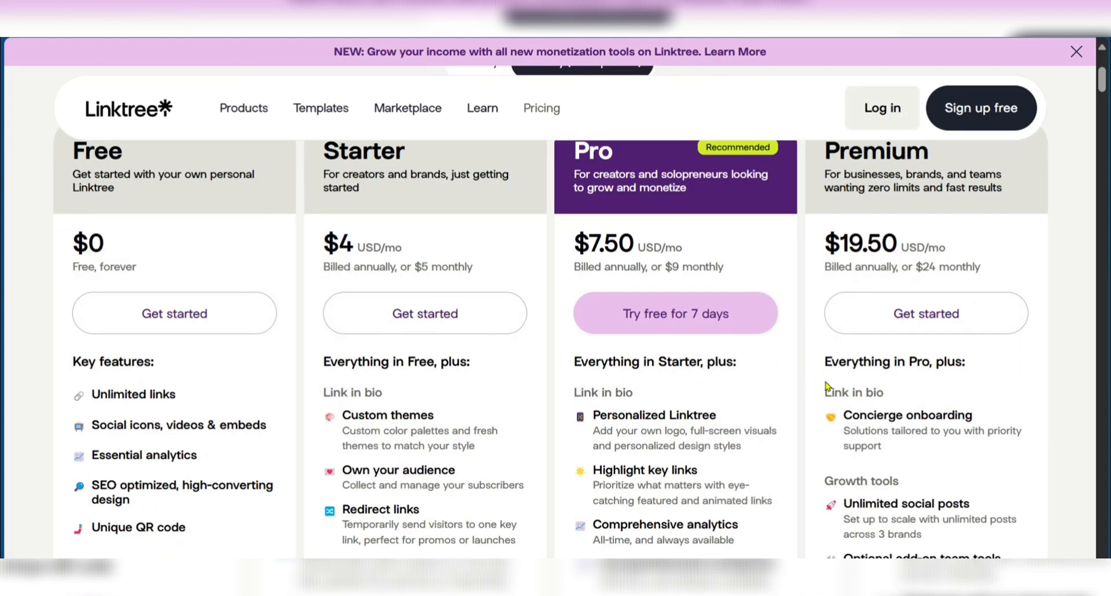
scroll(826, 386, down, 2)
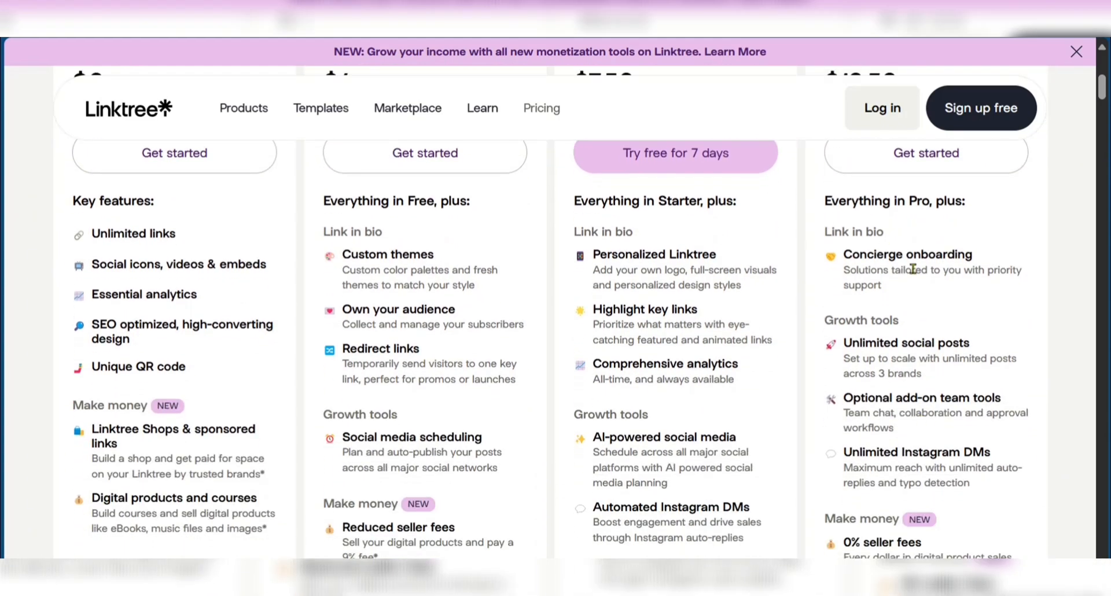
scroll(913, 269, up, 1)
scroll(874, 241, up, 4)
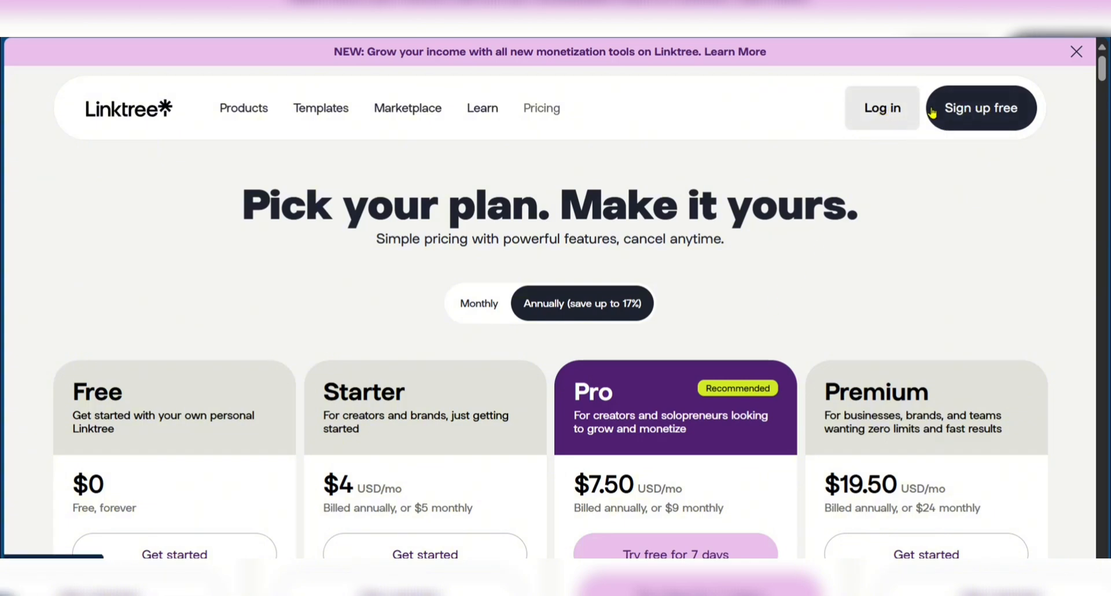
Sign up for a free Linktree account with Google and approve sharing the account details with linktr.ee
click(971, 121)
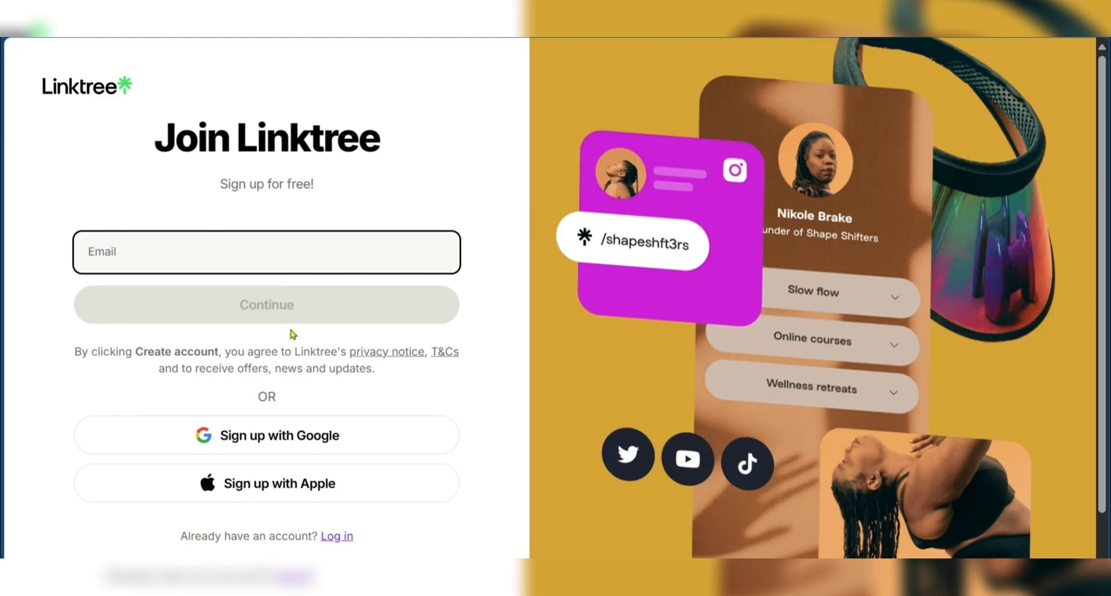
scroll(293, 334, down, 1)
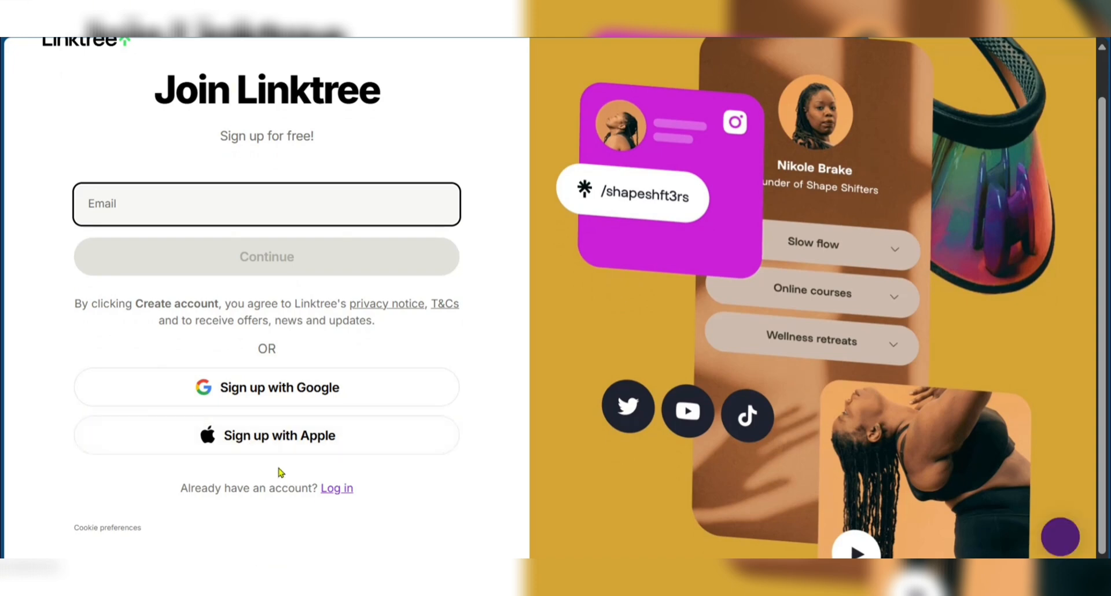
click(297, 393)
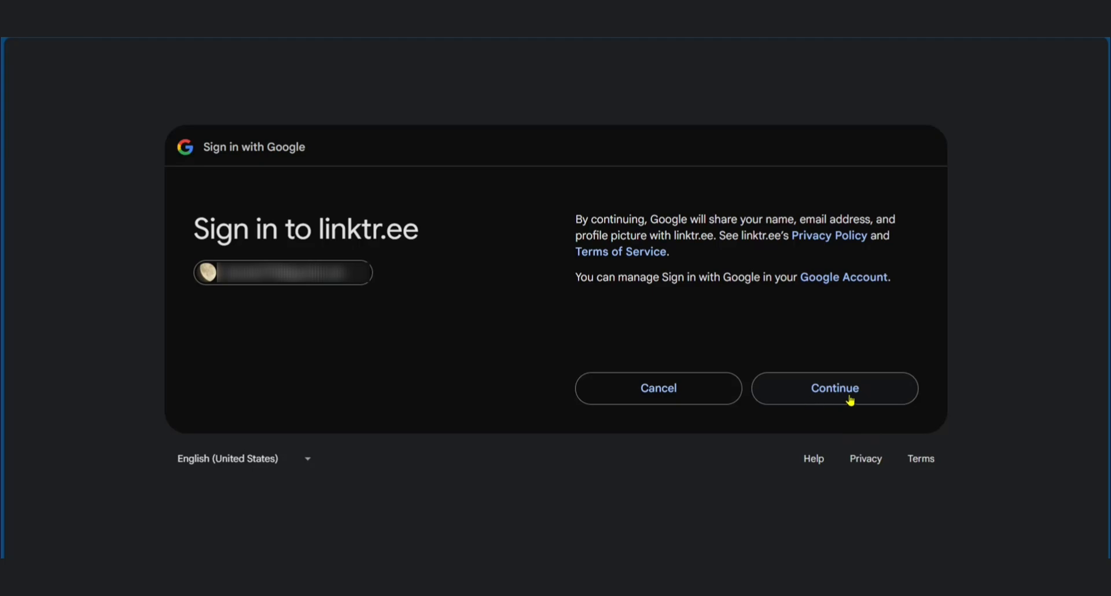
click(848, 396)
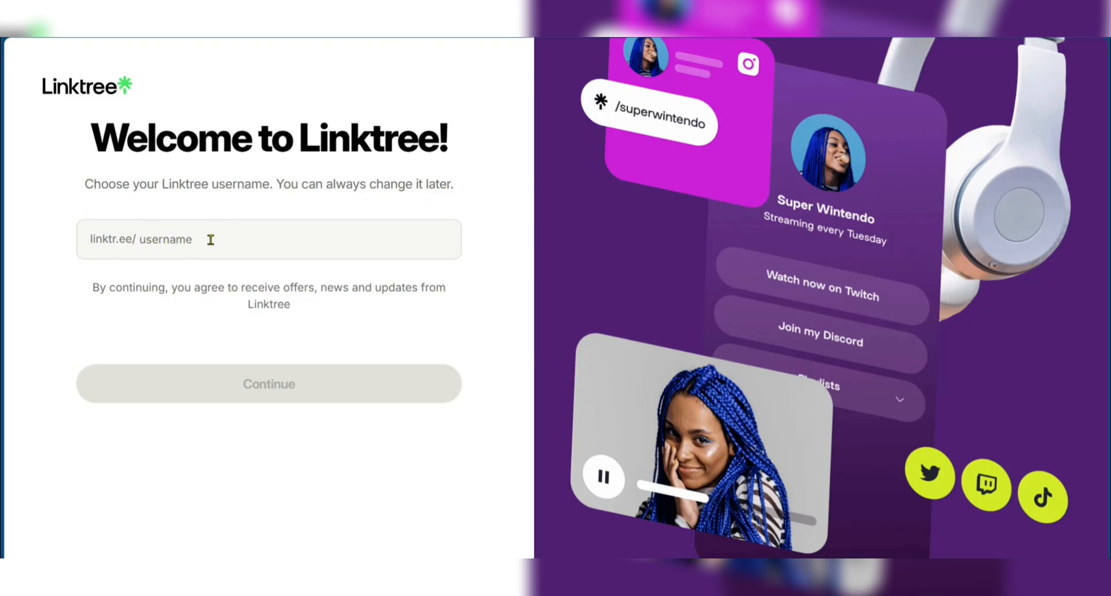
Choose SuperDean as the Linktree username and continue to the personalization questions
click(144, 238)
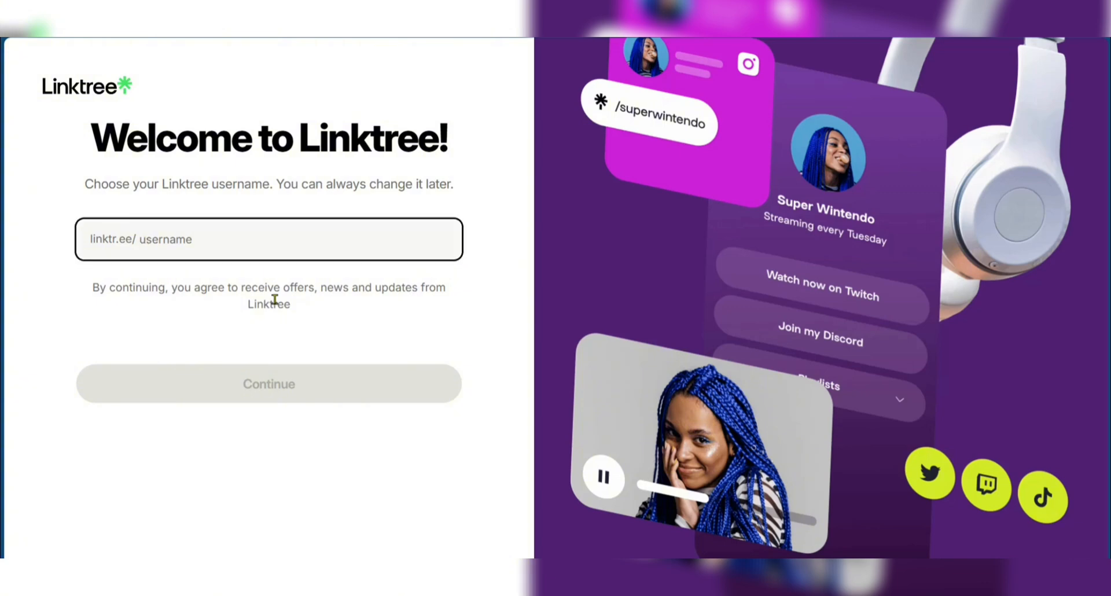
text(SuperDean)
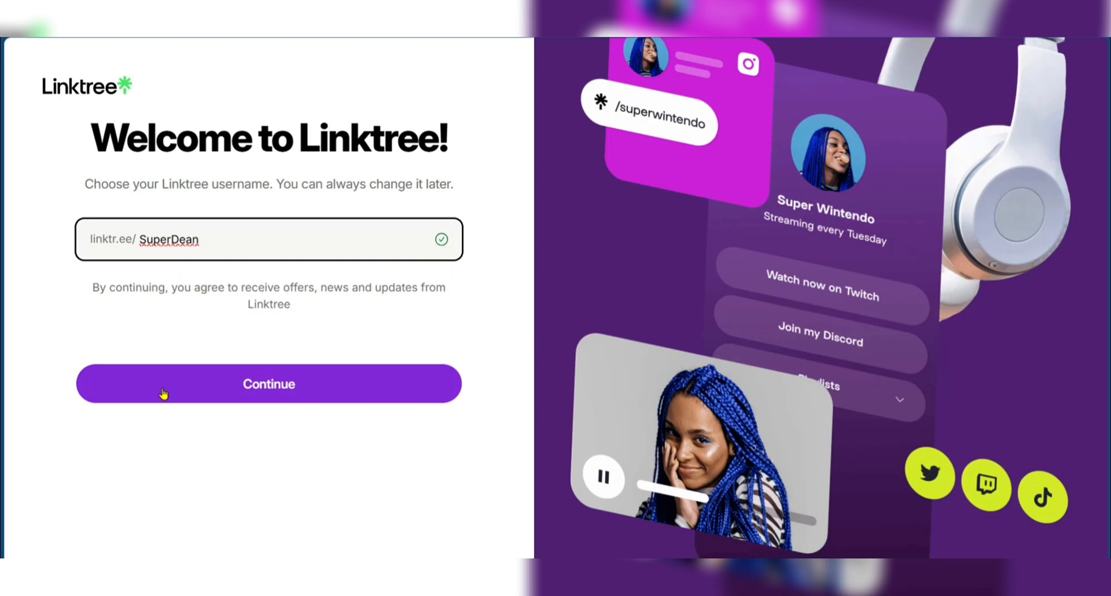
click(249, 391)
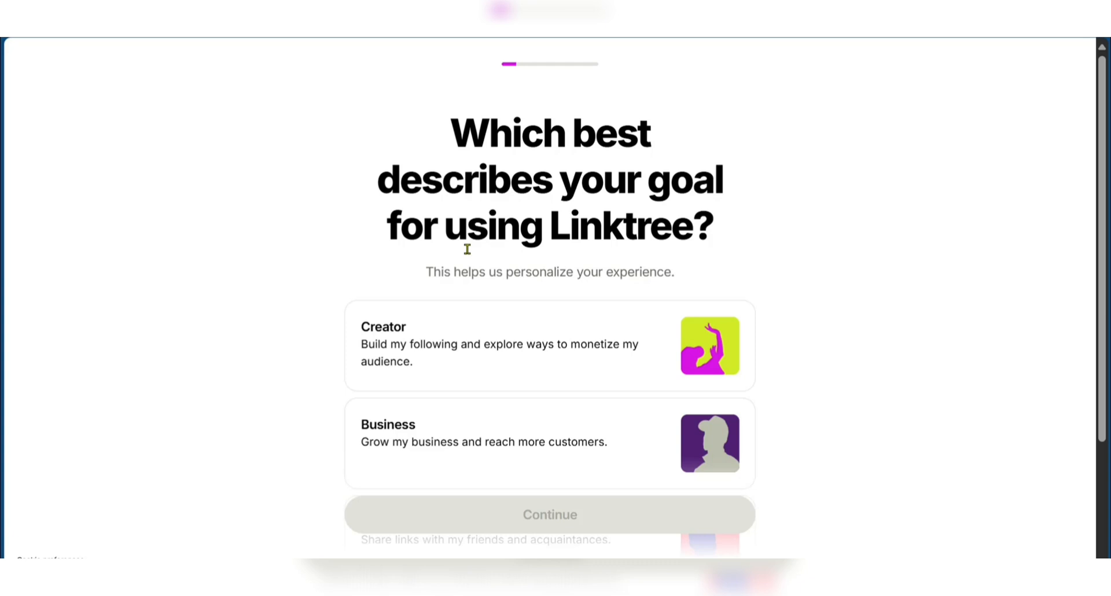
Choose Business as the goal for using Linktree and continue to the business category question
scroll(479, 321, down, 3)
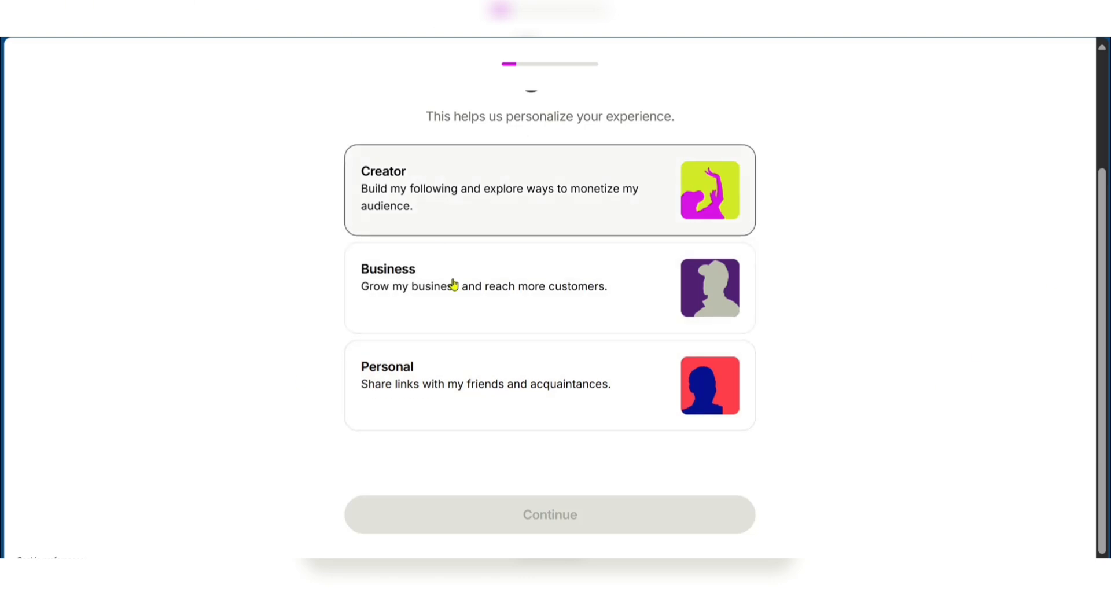
scroll(457, 289, up, 2)
scroll(463, 297, down, 2)
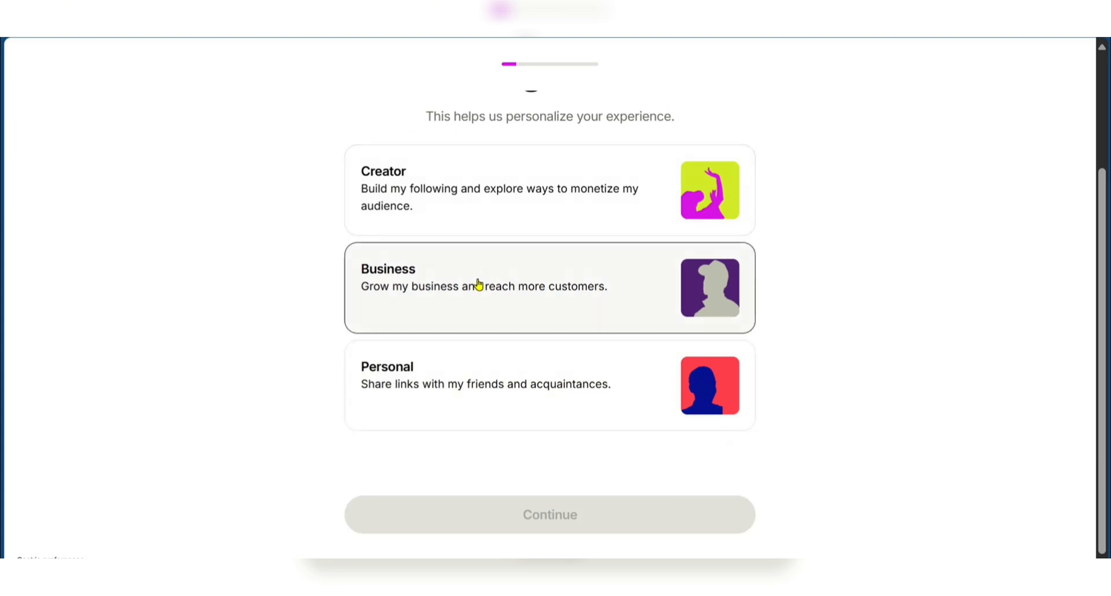
click(485, 307)
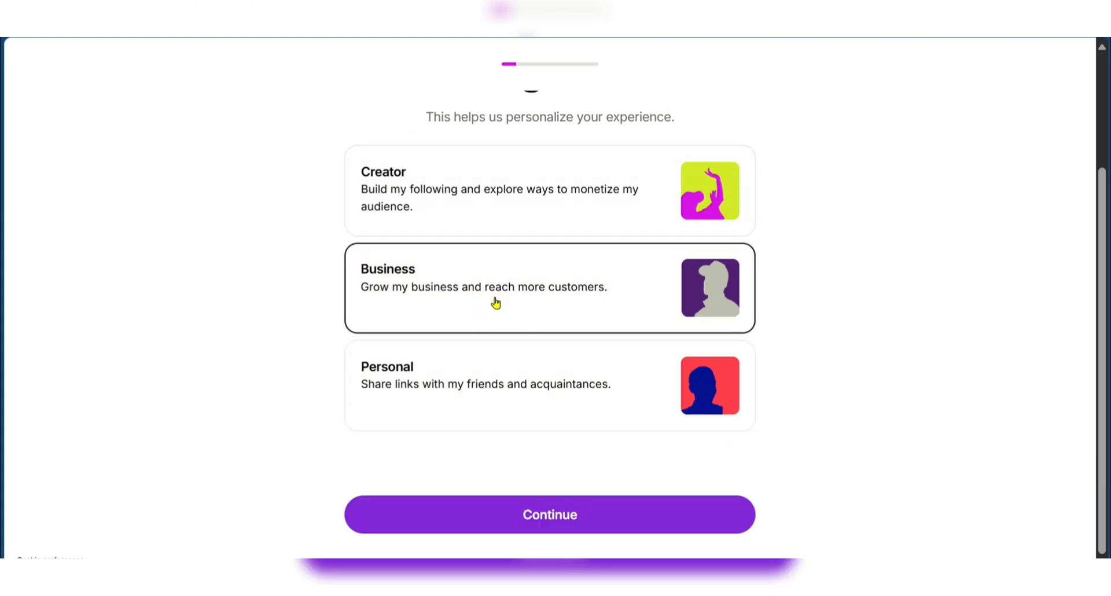
click(570, 516)
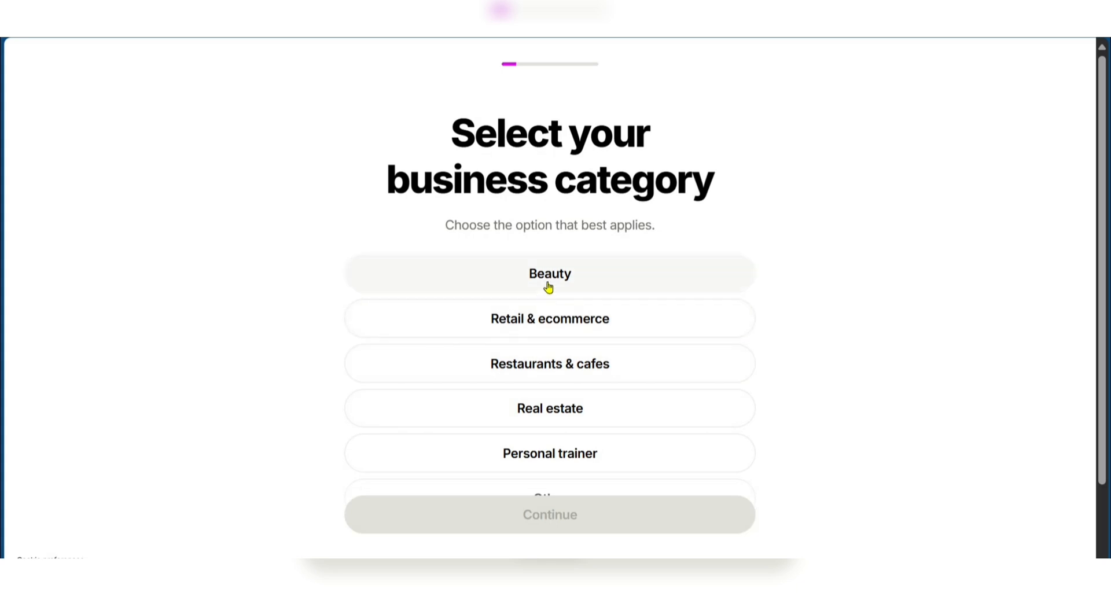
Set the business category to Other, describe the business as "Content Creator" and continue
scroll(578, 312, down, 2)
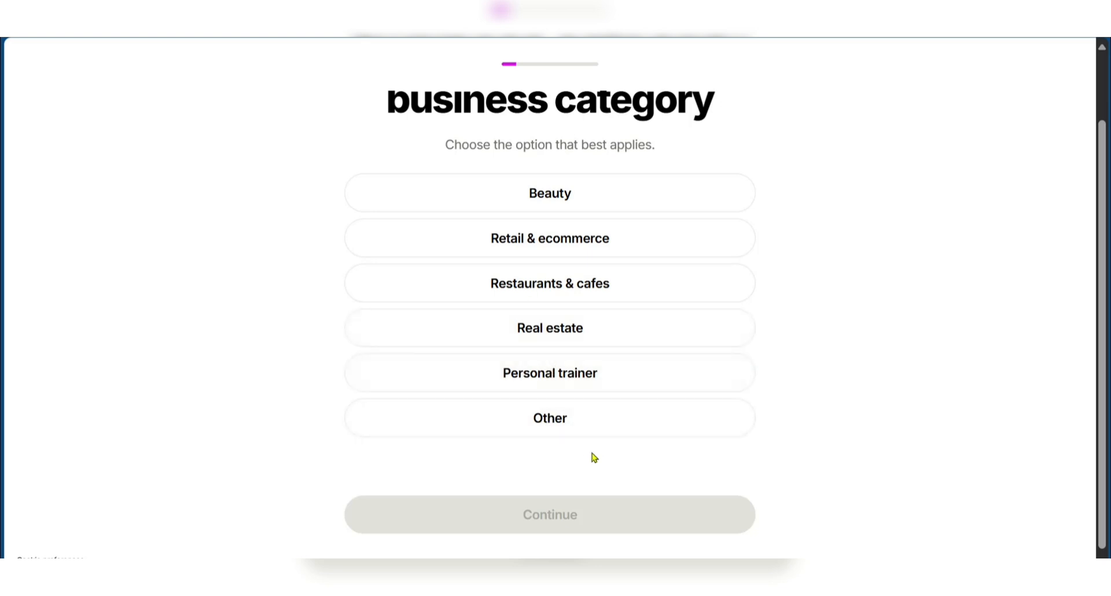
click(539, 419)
click(632, 462)
text(Content Creator)
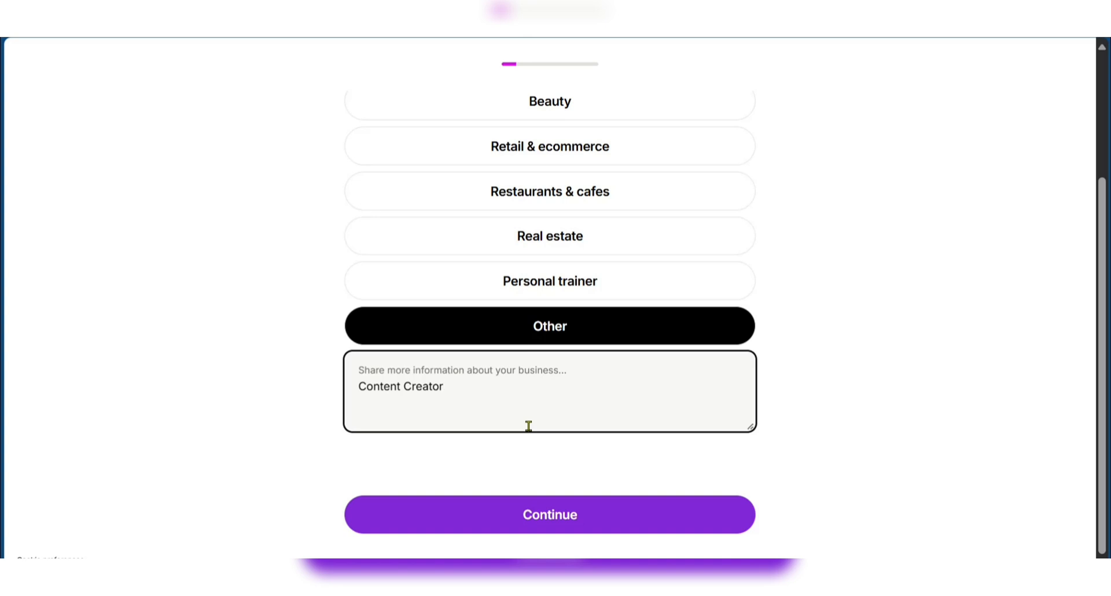
click(526, 512)
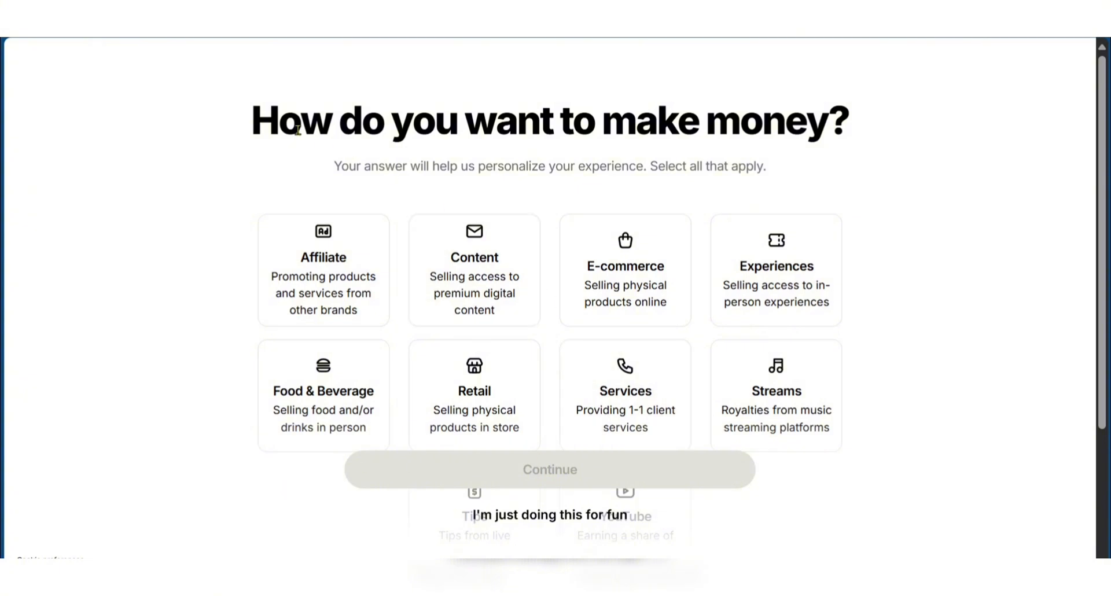
Select Content and Services as the ways to make money and continue
click(475, 294)
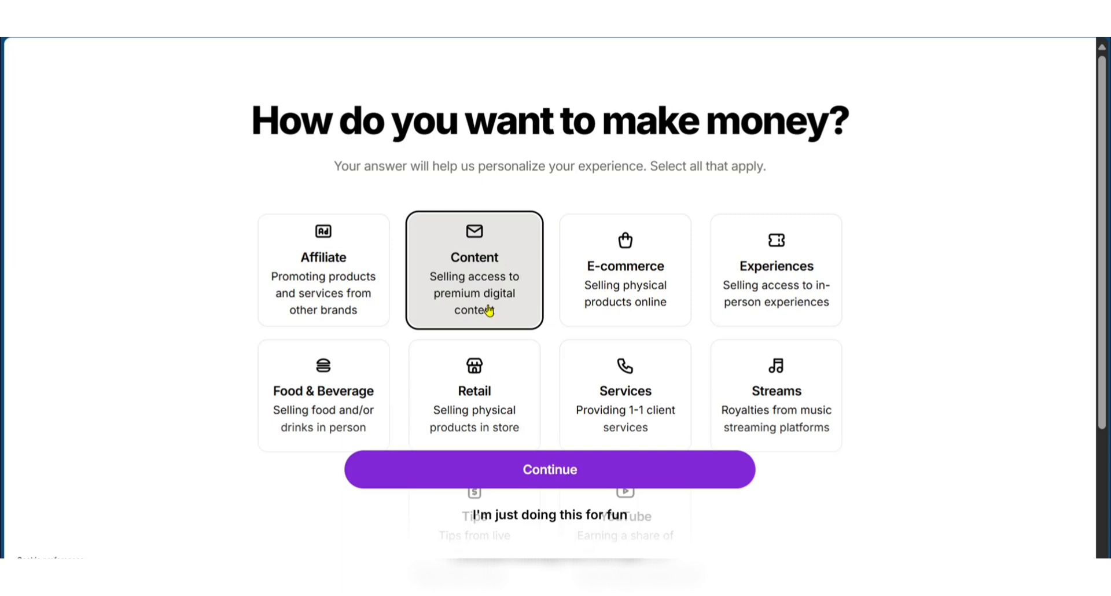
click(611, 396)
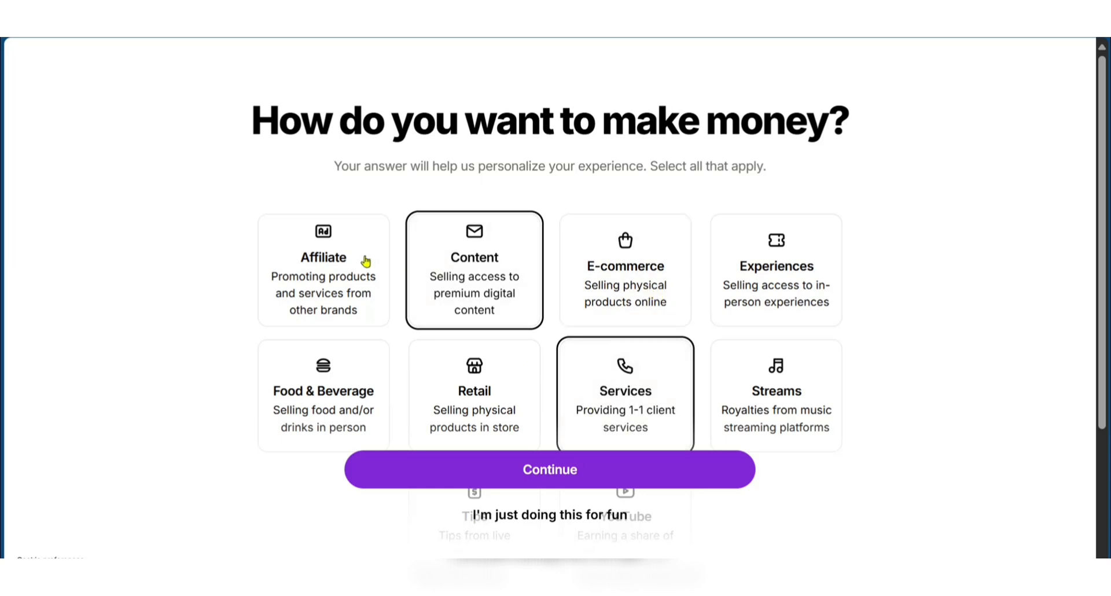
scroll(575, 421, down, 3)
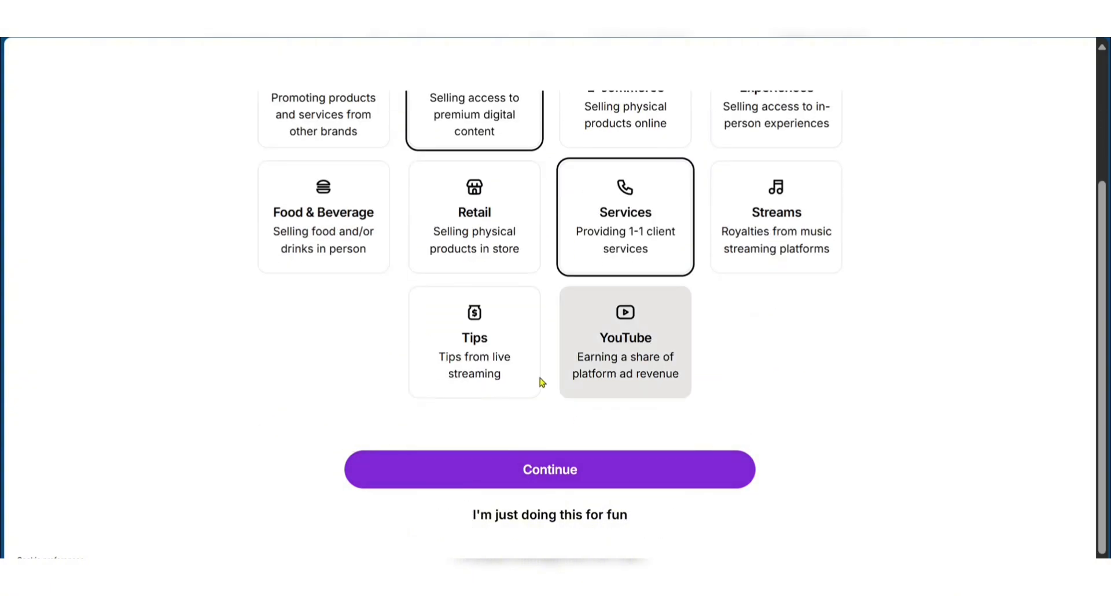
scroll(578, 349, up, 2)
scroll(575, 345, down, 2)
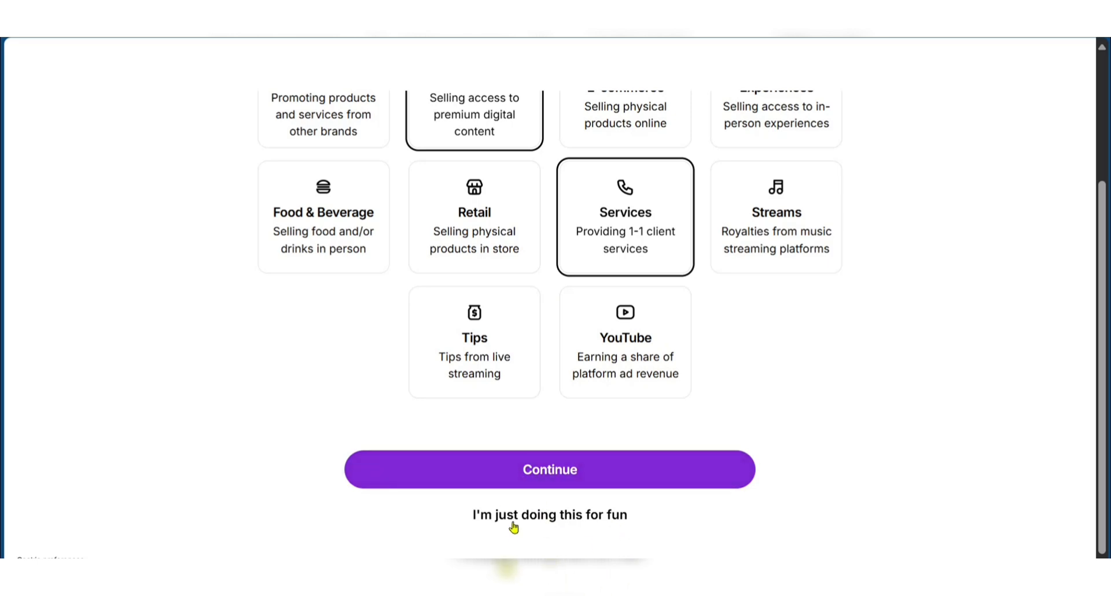
scroll(645, 454, up, 4)
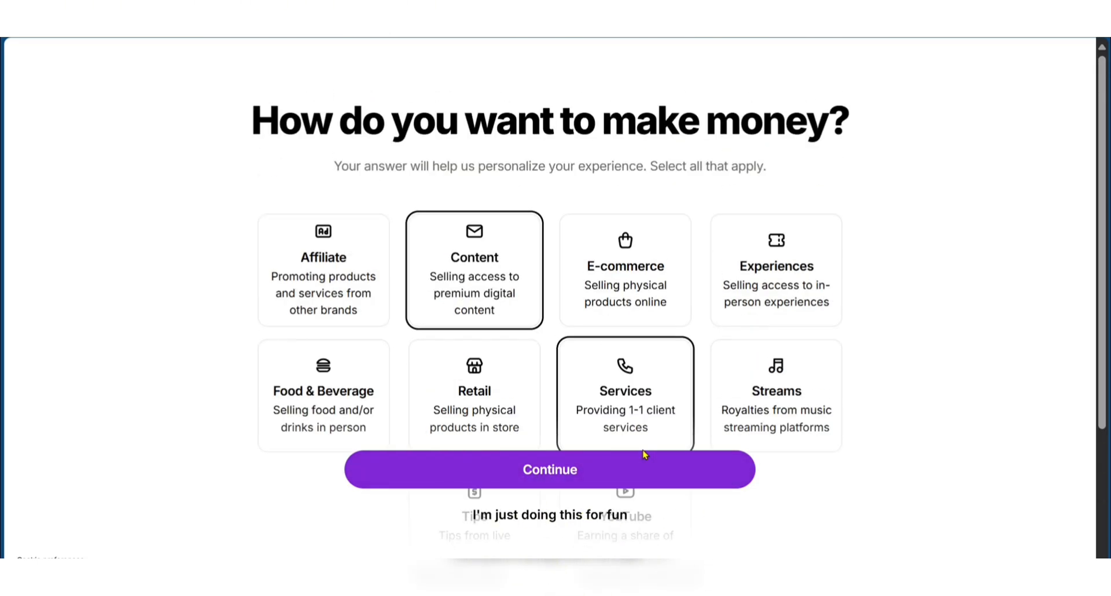
scroll(645, 454, down, 4)
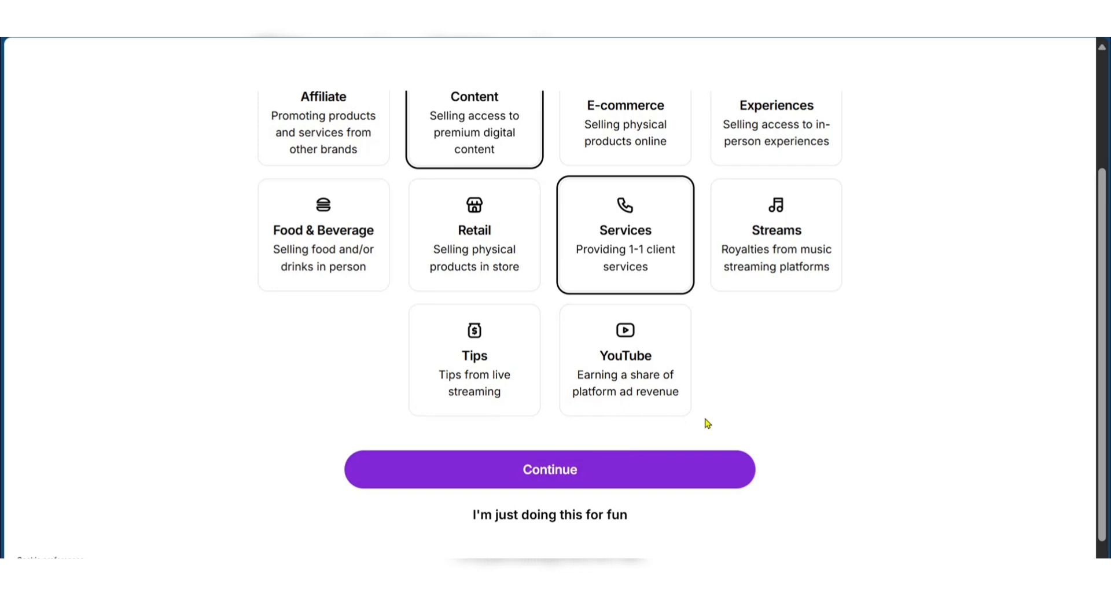
click(526, 481)
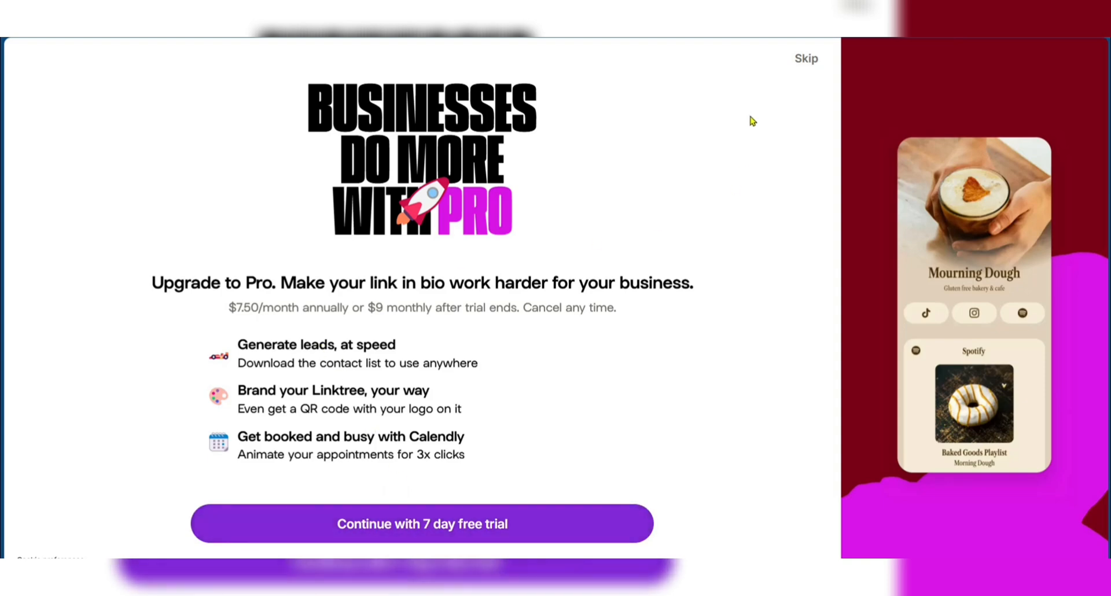
Skip the Pro trial offer and get started with the Free plan
click(804, 64)
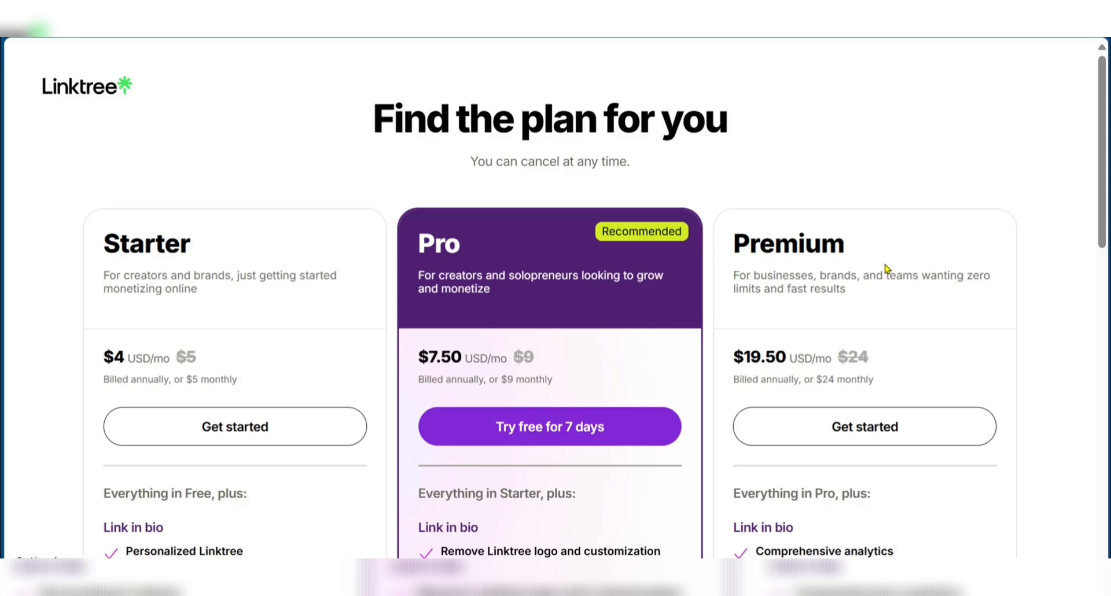
scroll(886, 268, down, 15)
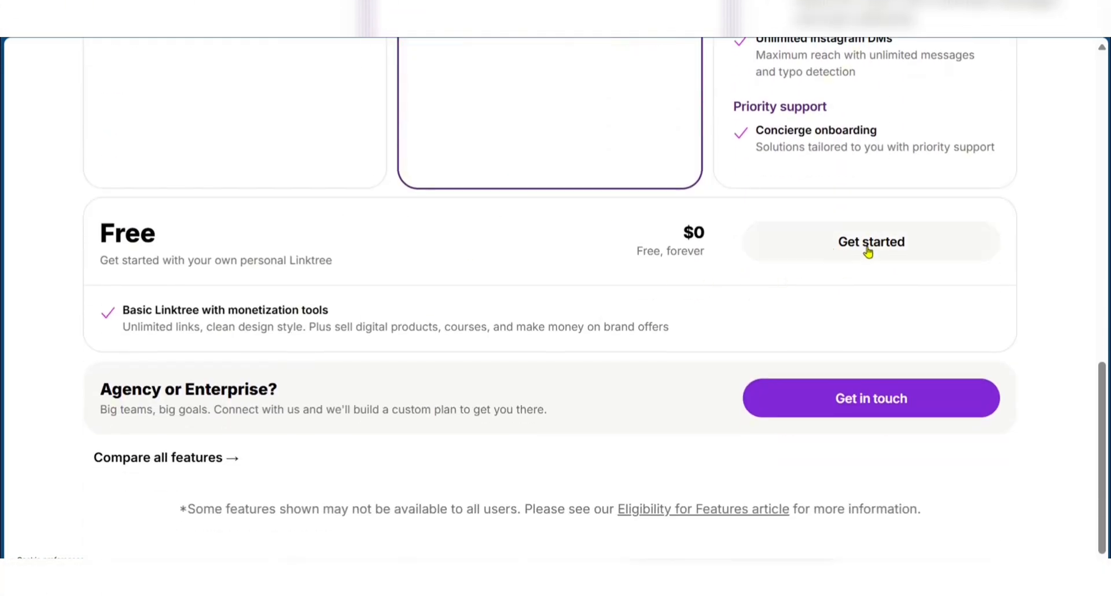
click(868, 252)
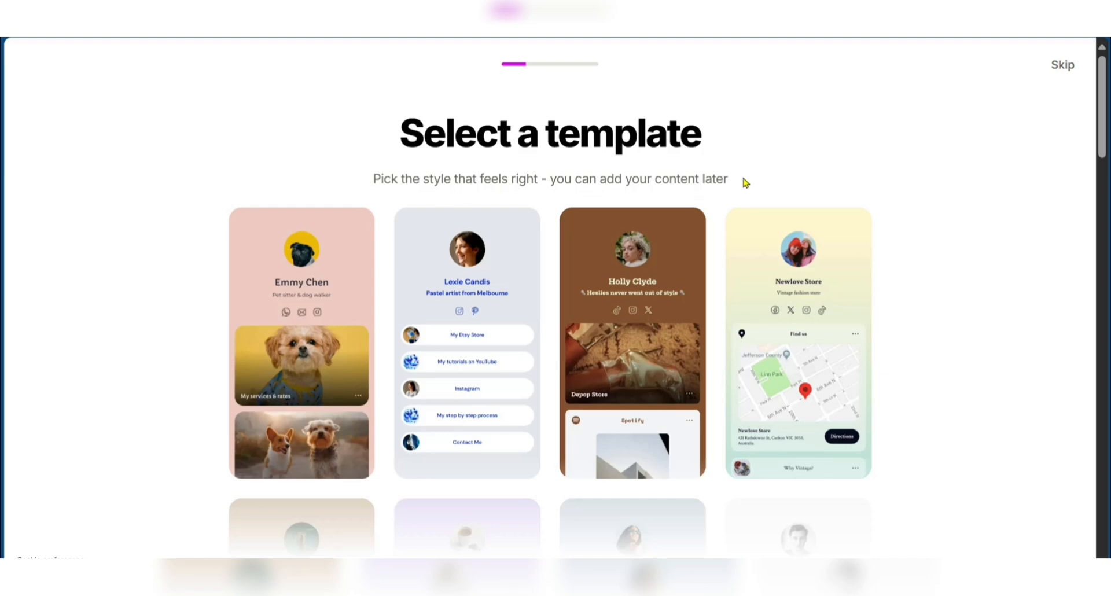
Browse the templates and start with the pale grey-blue "Pastel artist from Melbourne" template
scroll(470, 218, down, 2)
scroll(530, 241, up, 2)
click(493, 215)
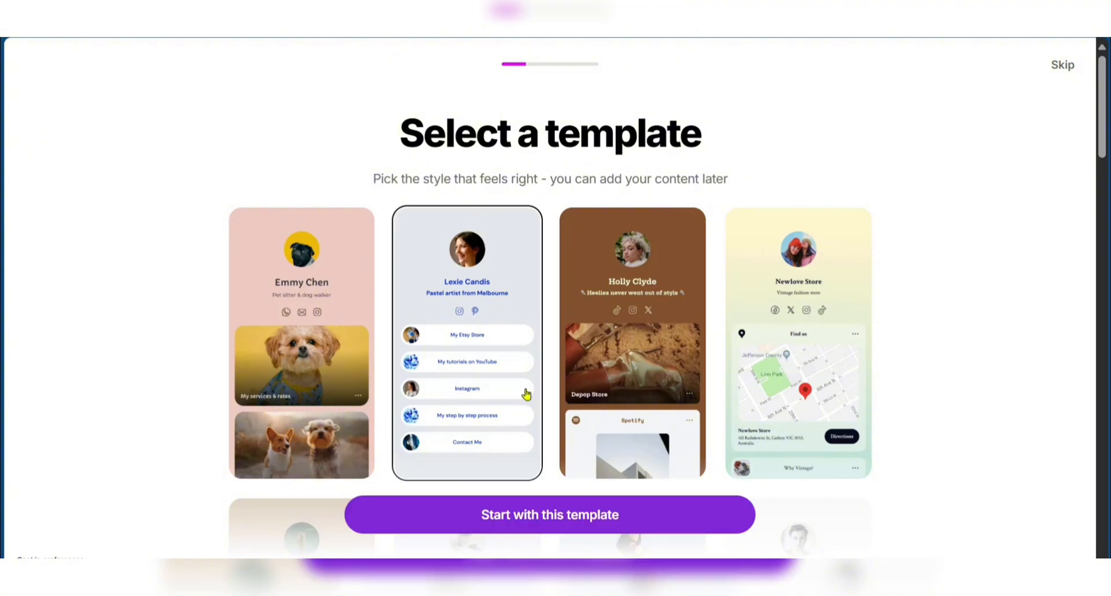
scroll(572, 412, down, 10)
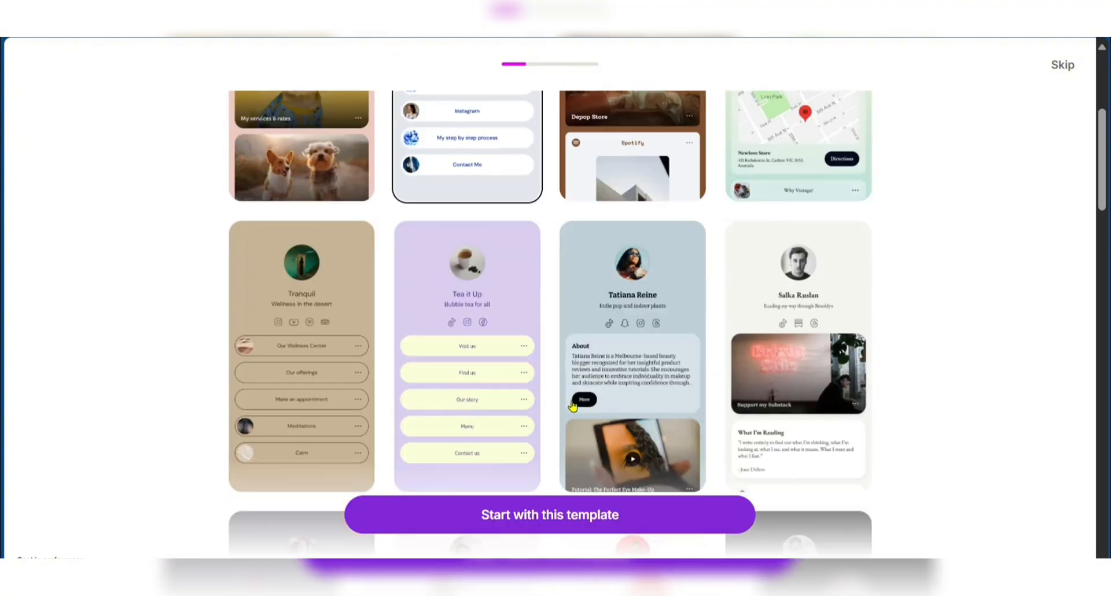
scroll(572, 411, down, 5)
scroll(575, 404, up, 15)
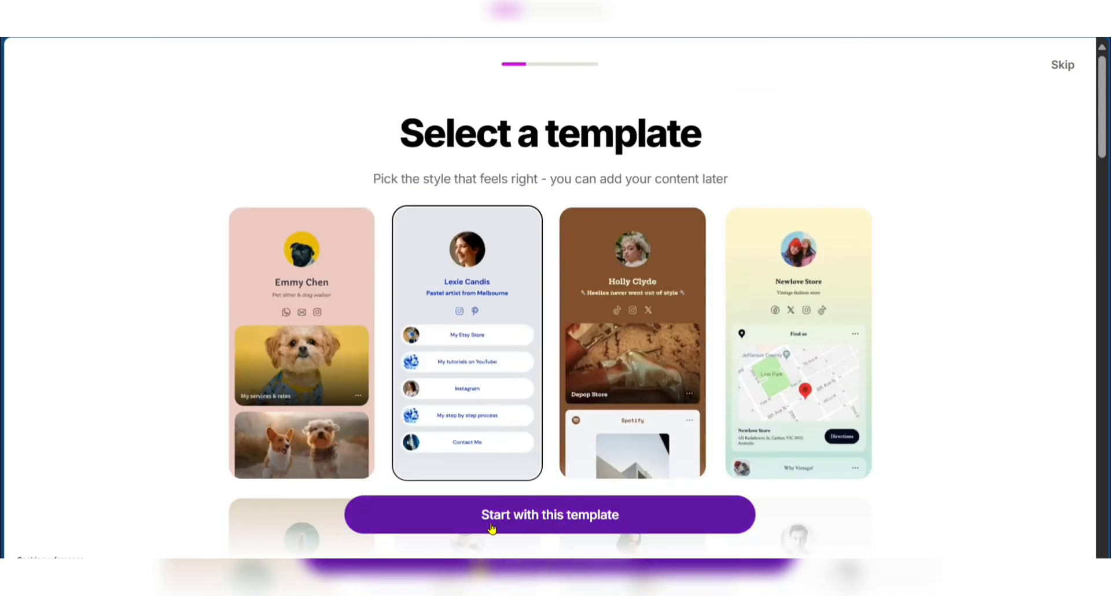
click(577, 521)
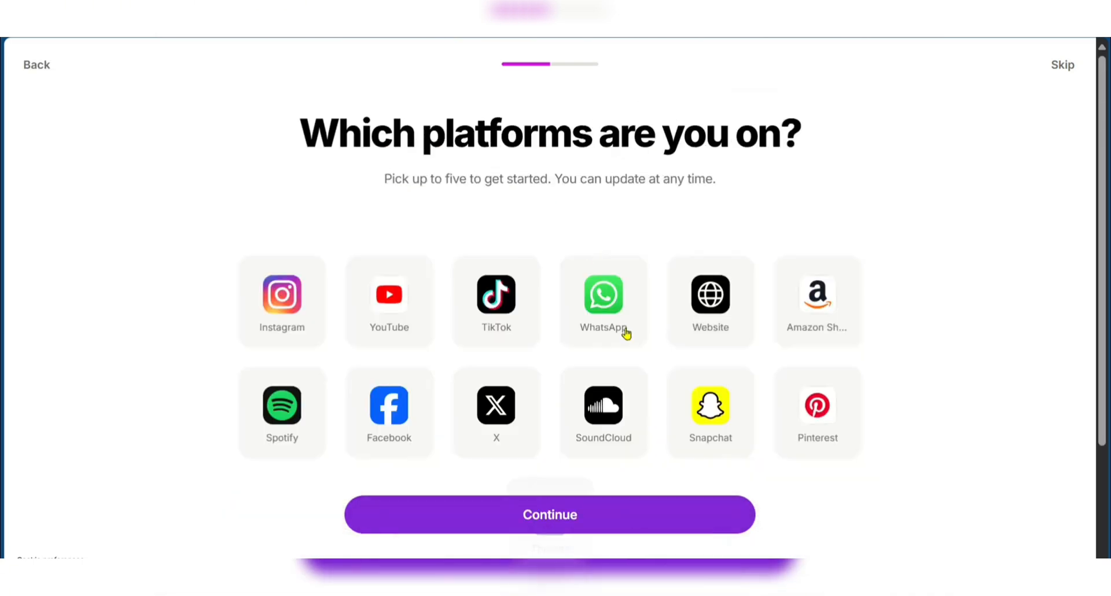
Pick Instagram, YouTube, Pinterest and Facebook as the platforms in use and continue
scroll(615, 325, down, 3)
scroll(529, 305, up, 3)
click(293, 327)
click(389, 306)
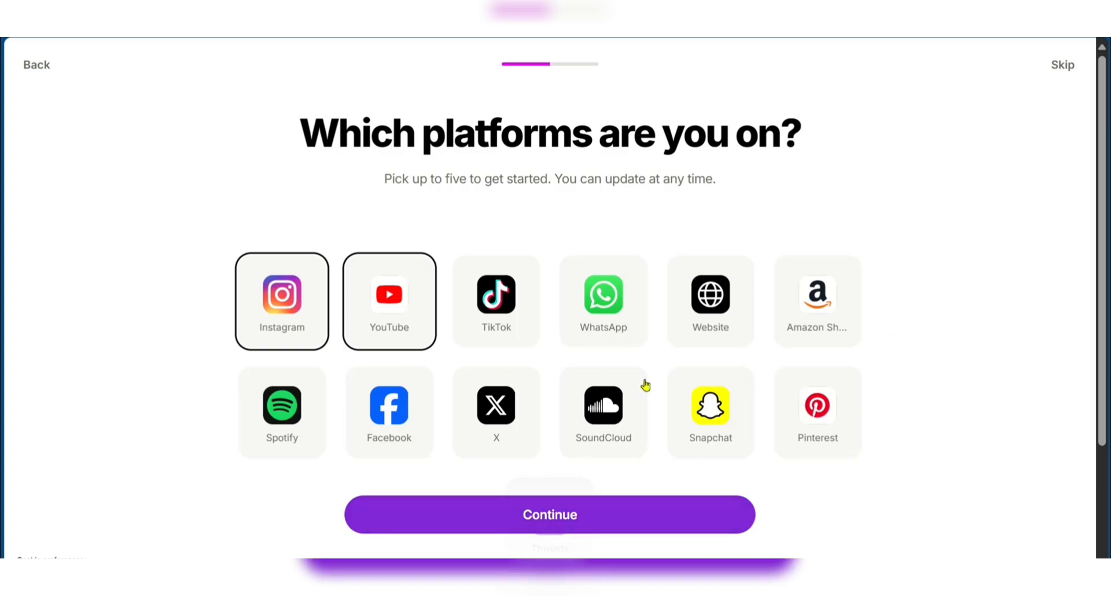
click(831, 442)
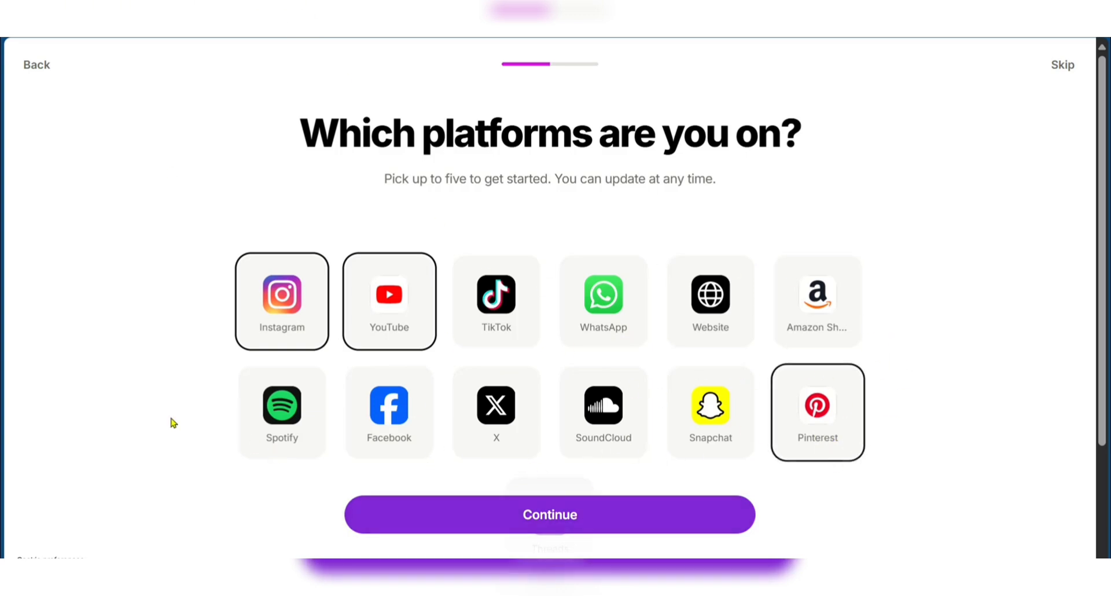
click(548, 519)
click(388, 405)
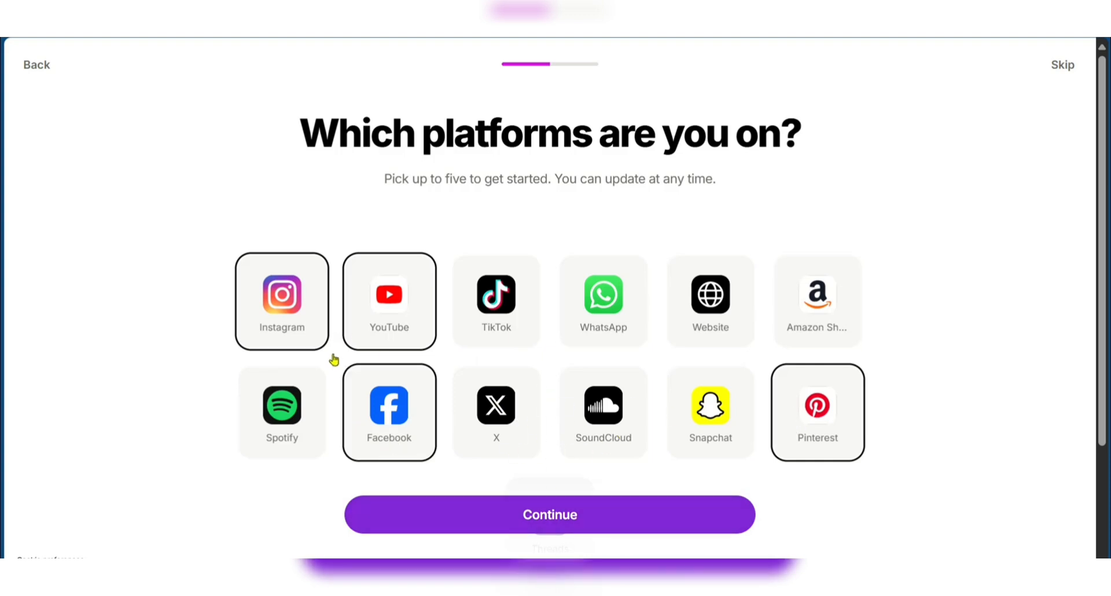
click(530, 519)
Fill in the Instagram, YouTube, Pinterest and Facebook account fields, leave the additional URL fields empty and continue
scroll(527, 301, down, 3)
scroll(529, 307, up, 1)
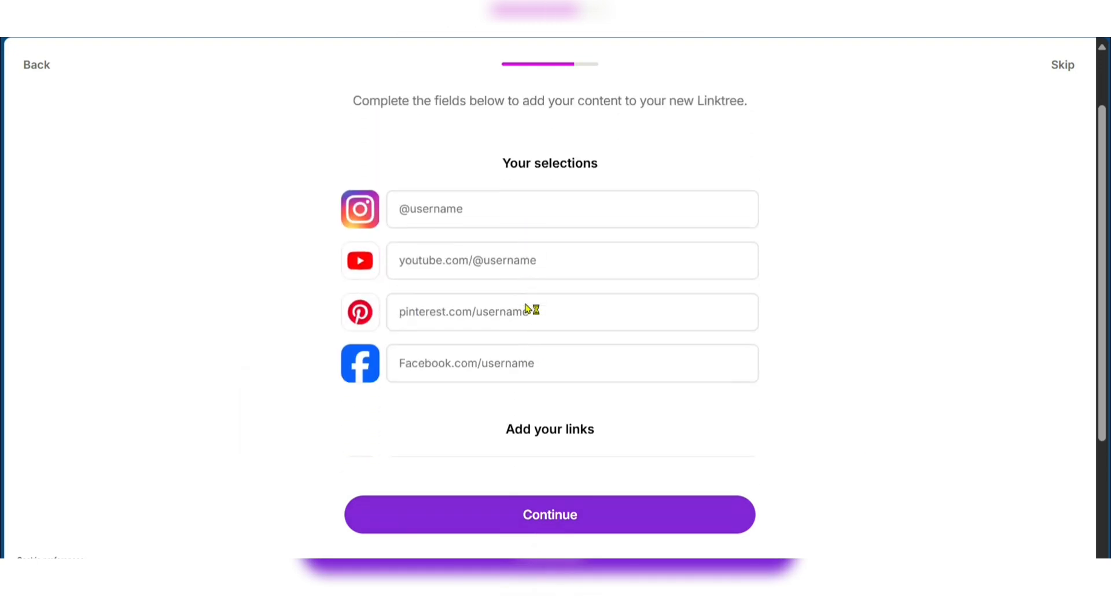
scroll(492, 262, down, 2)
scroll(492, 262, up, 1)
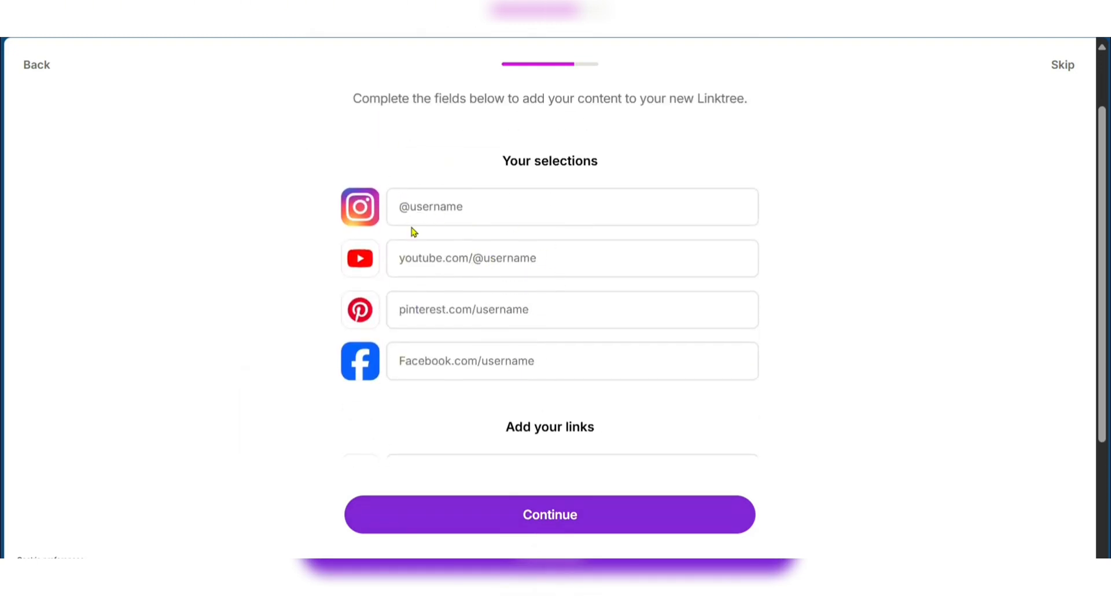
scroll(556, 212, up, 1)
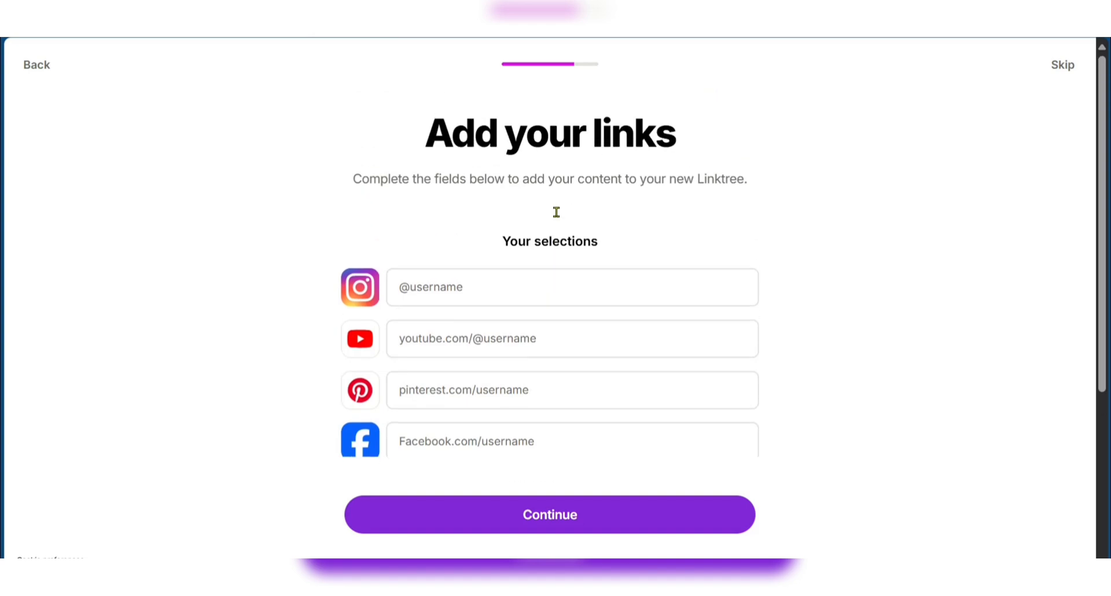
scroll(464, 295, down, 2)
scroll(511, 345, up, 2)
scroll(680, 299, down, 1)
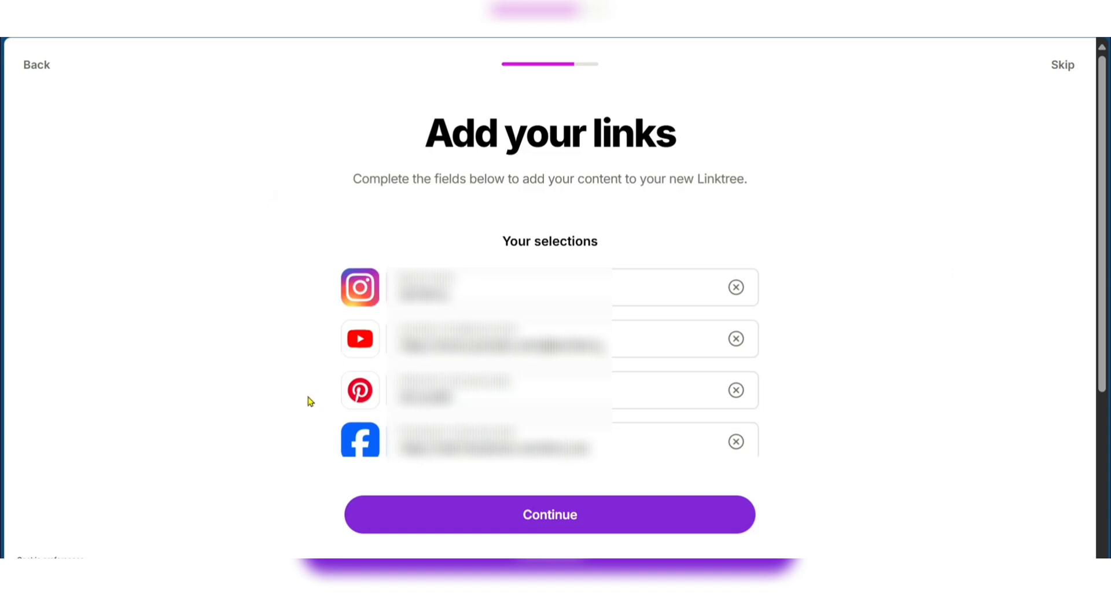
scroll(265, 412, down, 5)
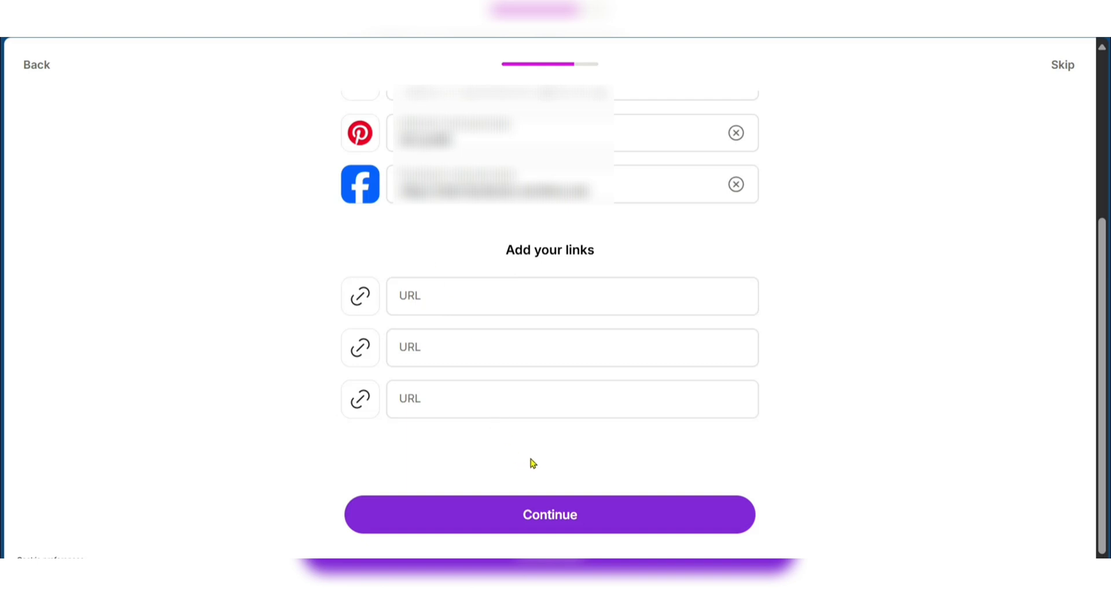
click(585, 514)
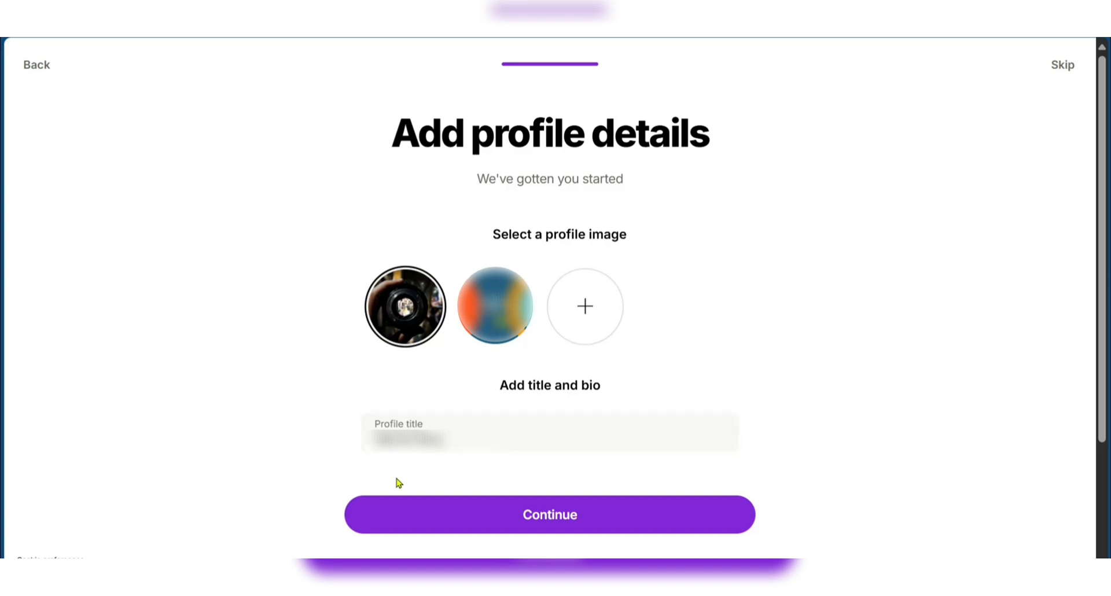
Accept the profile details with the first profile image, check the page preview and continue building
click(517, 525)
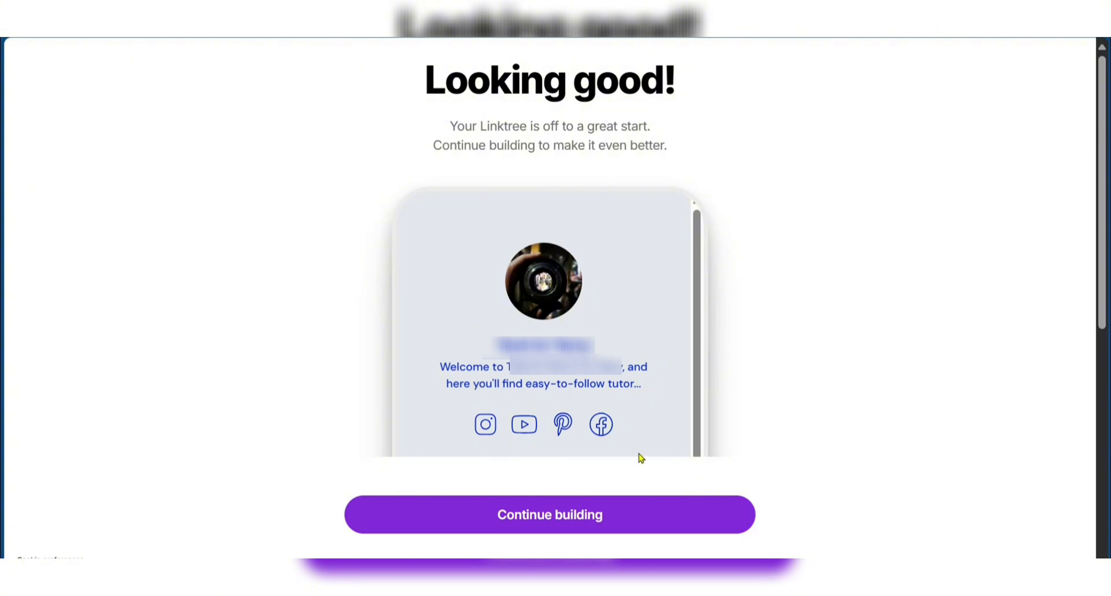
scroll(529, 432, down, 1)
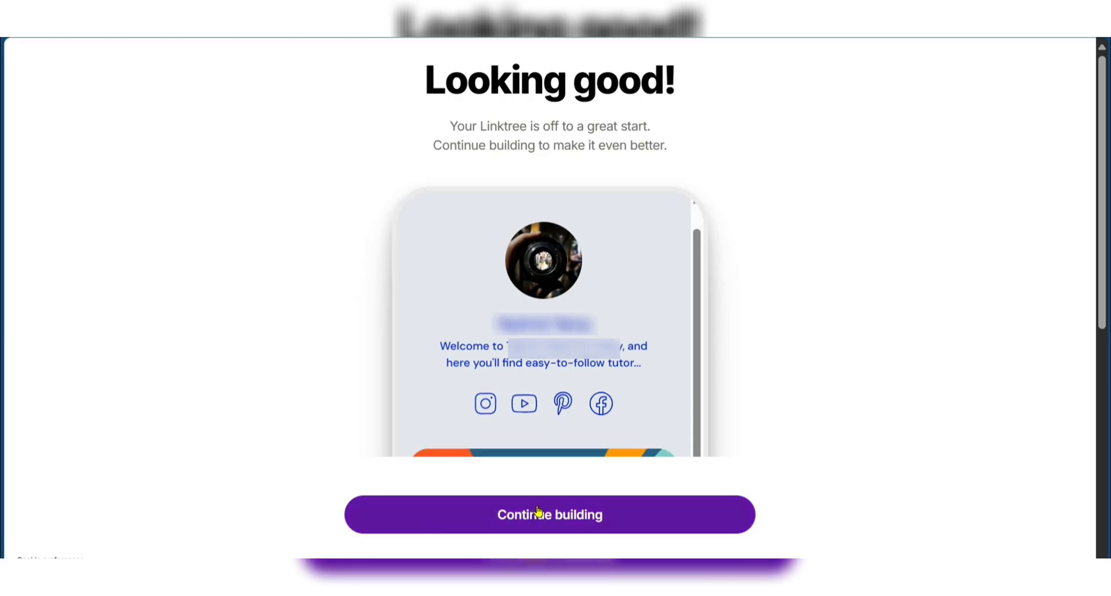
click(532, 531)
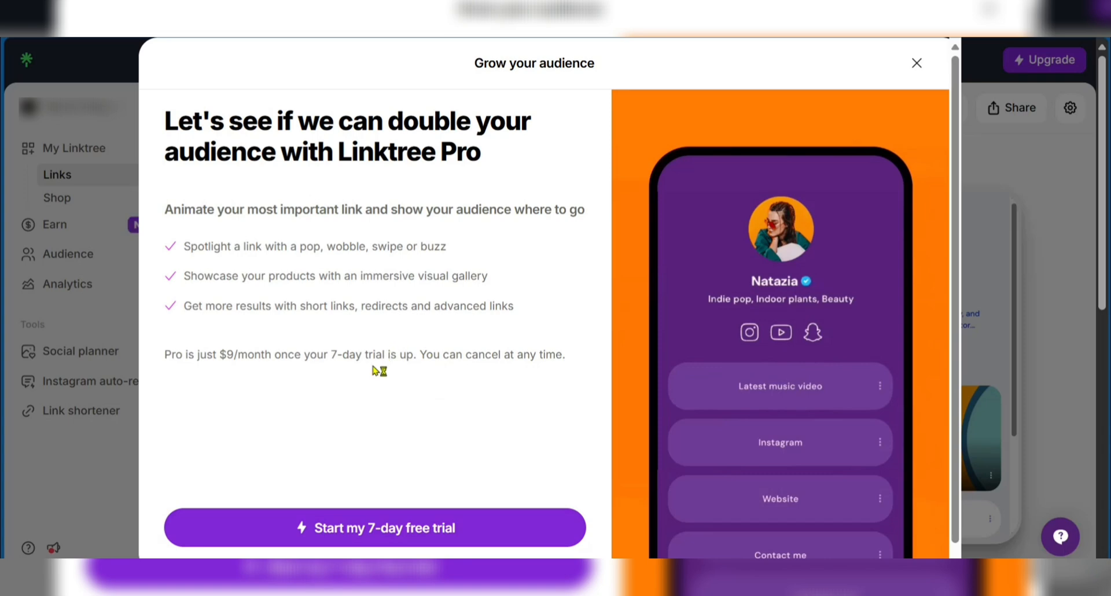
Dismiss the Linktree Pro trial offer and look through the live page preview on the Links page
click(917, 64)
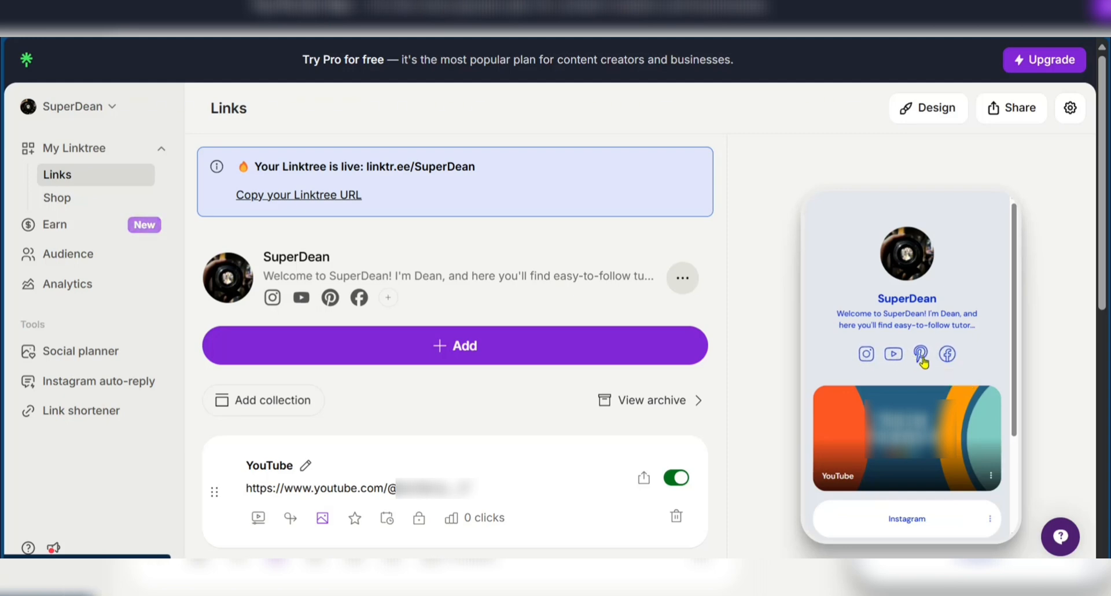
scroll(907, 358, down, 3)
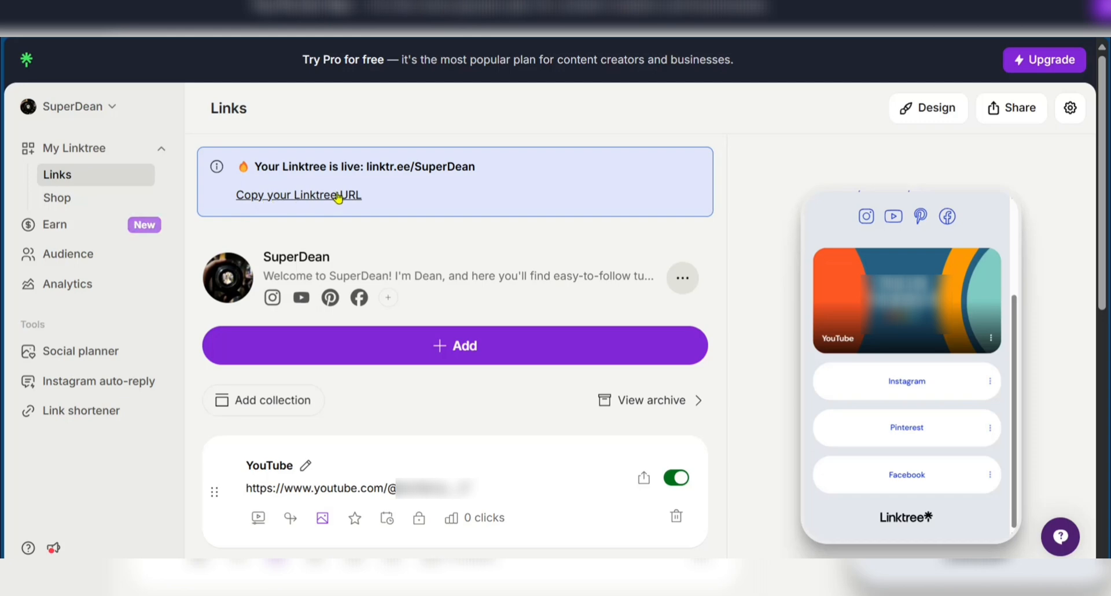
Copy the Linktree URL and look over the live public page down to its links
click(260, 197)
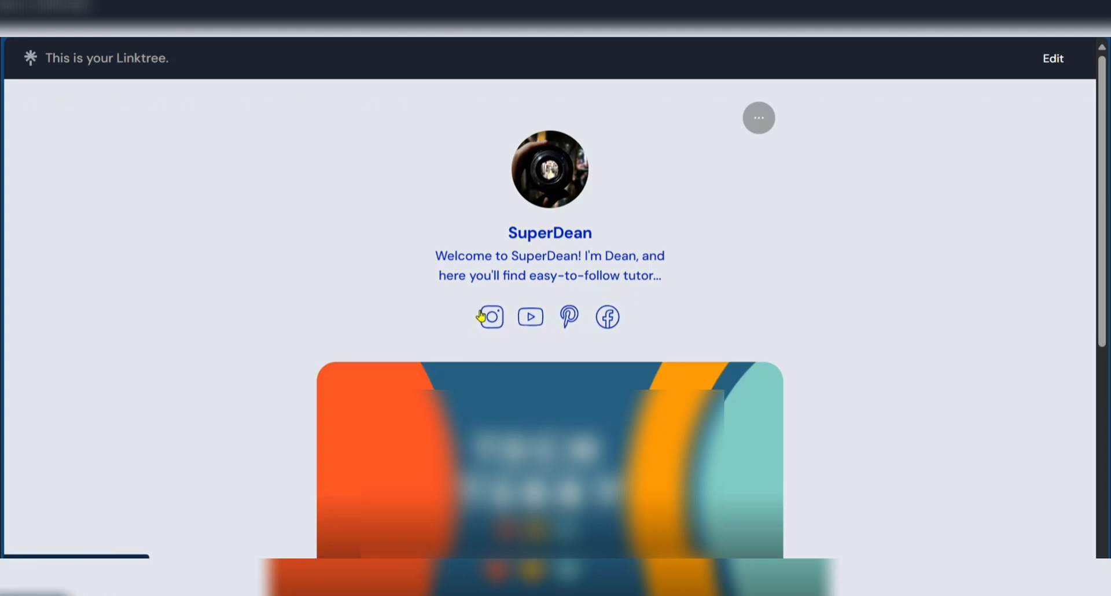
scroll(677, 322, down, 6)
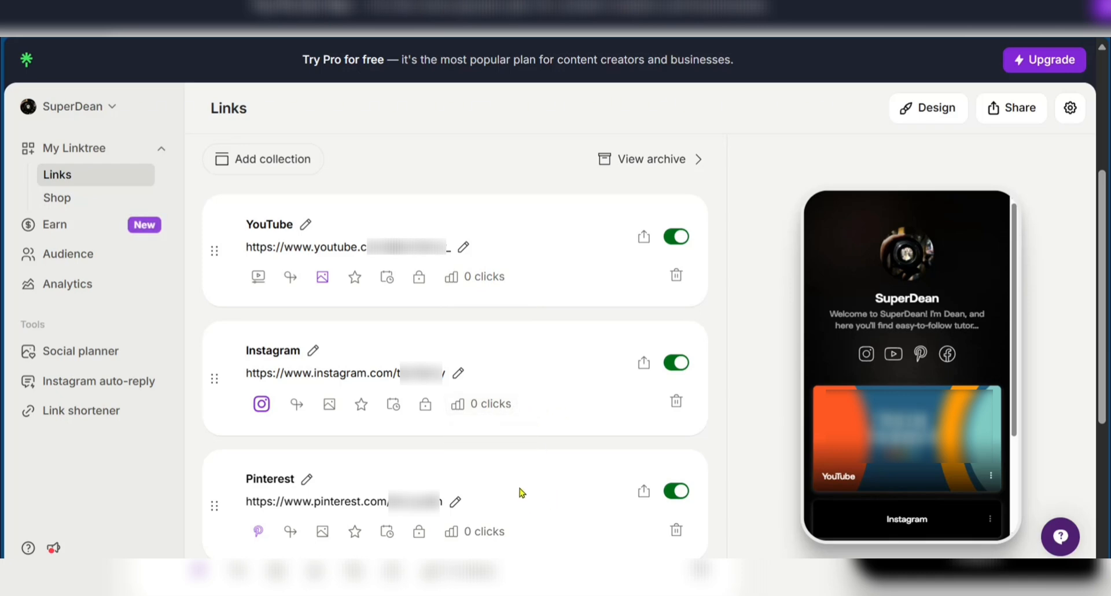
Publish the Linktree Shop so it is no longer hidden
click(62, 197)
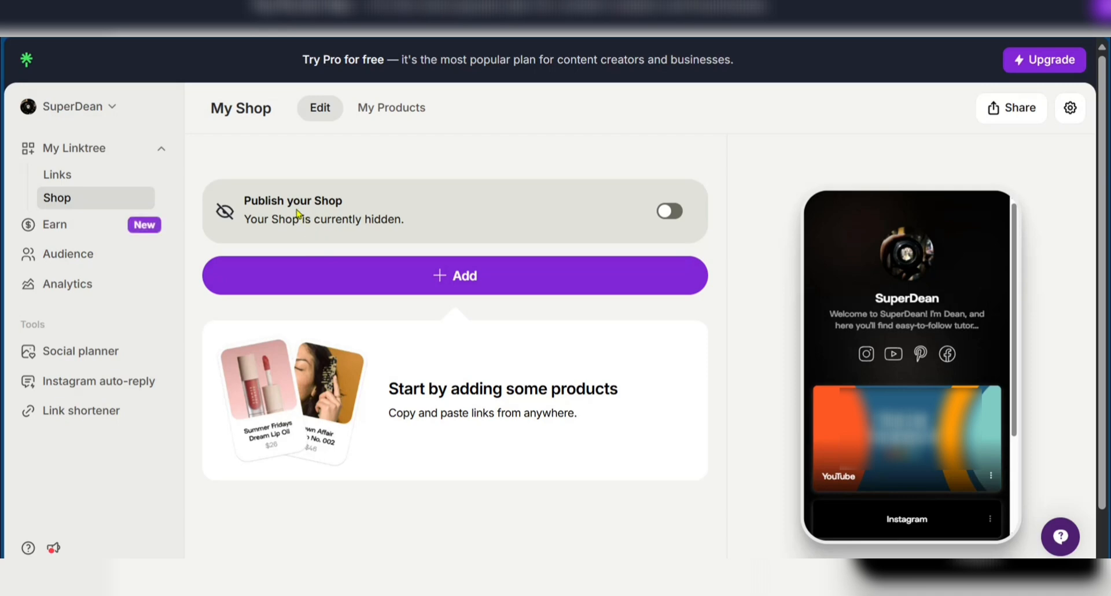
click(668, 213)
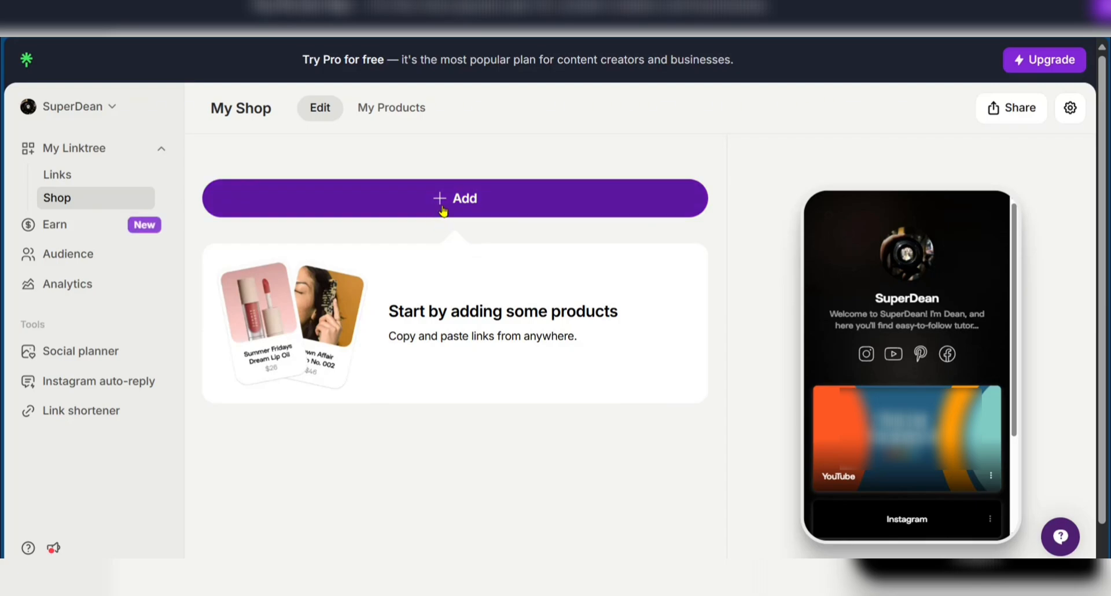
Browse the product catalog and add the adidas Nora Shoes Cloud White M 12.5 / W 13.5 Unisex to the shop
click(444, 208)
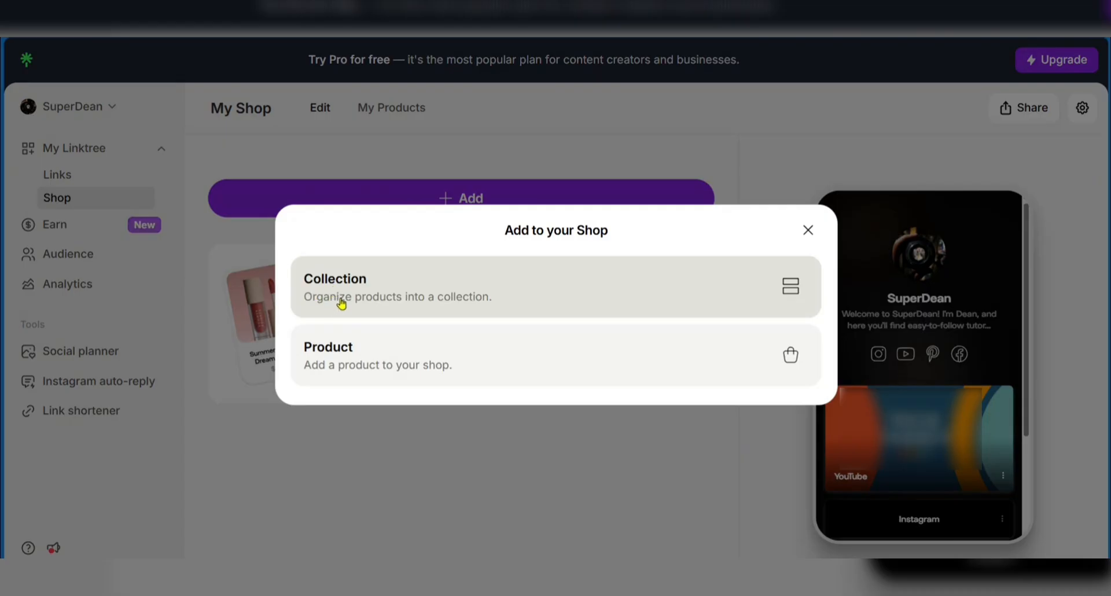
click(429, 367)
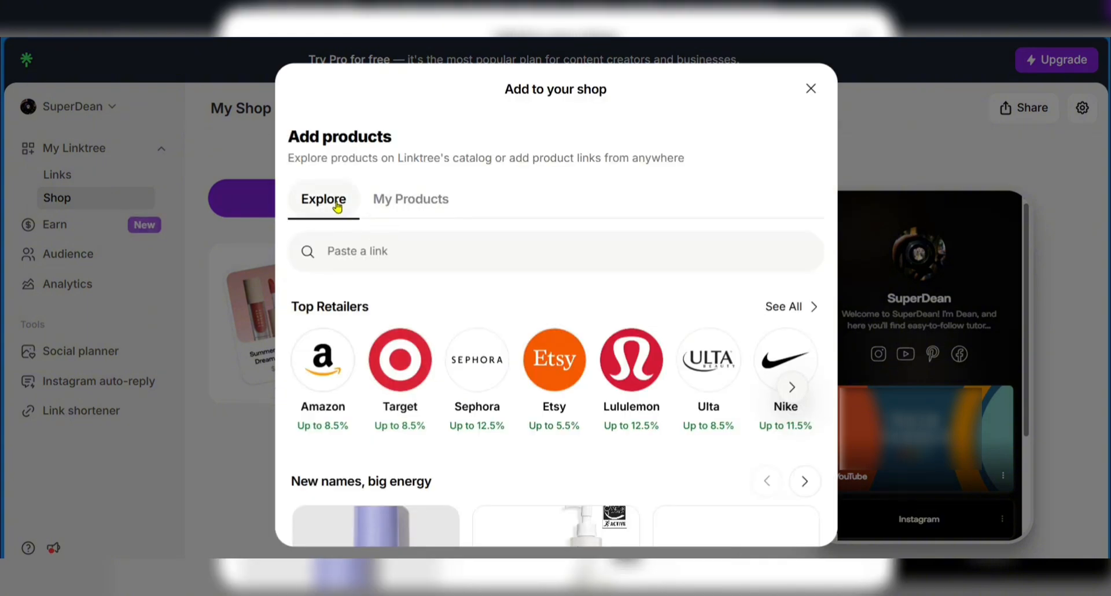
click(419, 200)
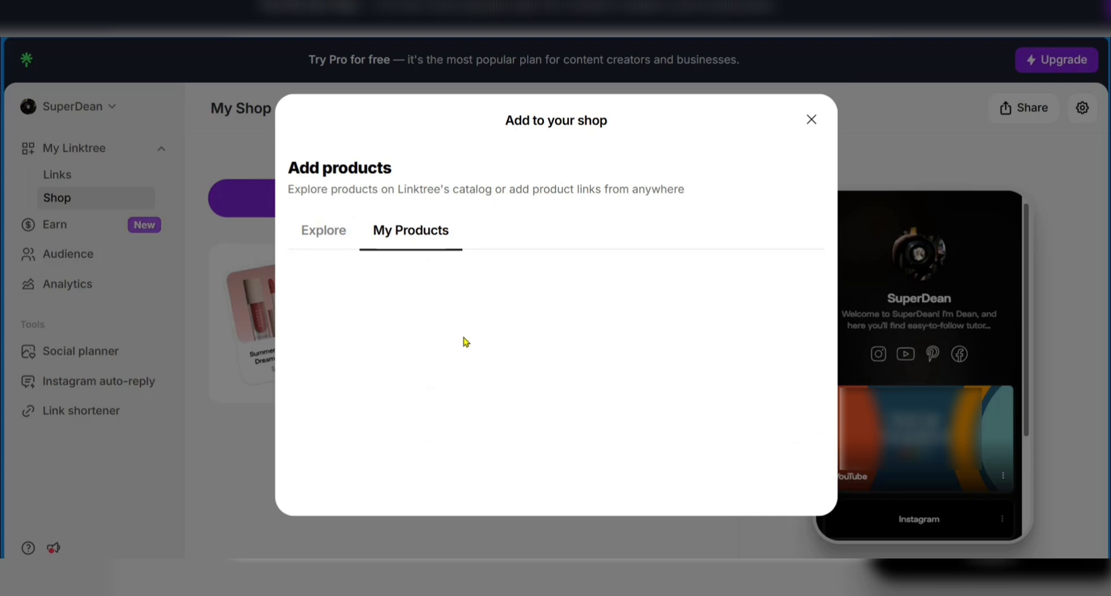
click(329, 239)
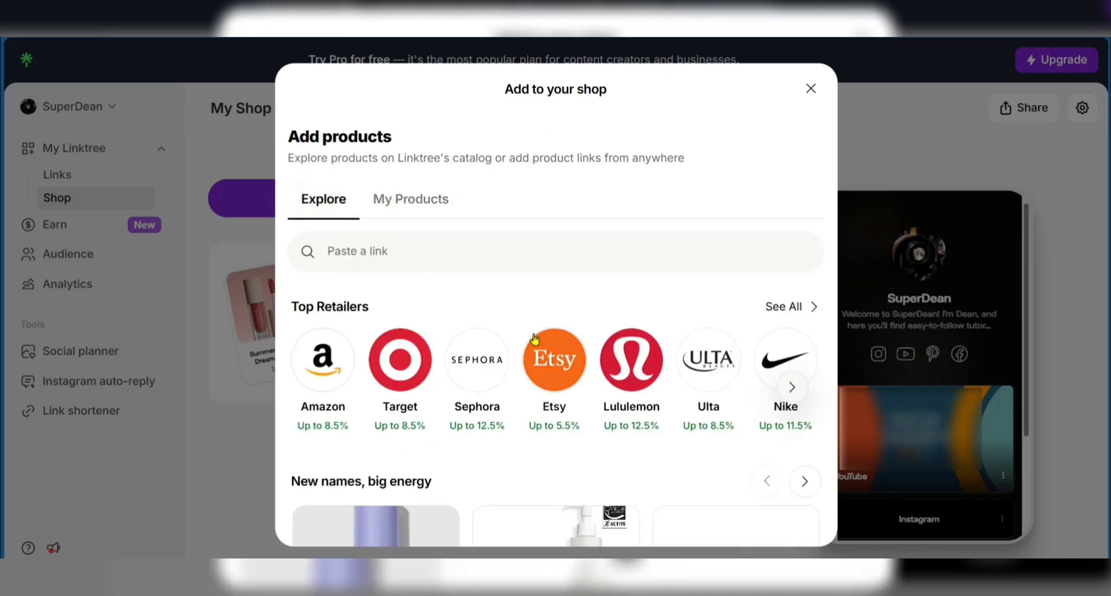
scroll(491, 341, down, 3)
scroll(365, 306, up, 3)
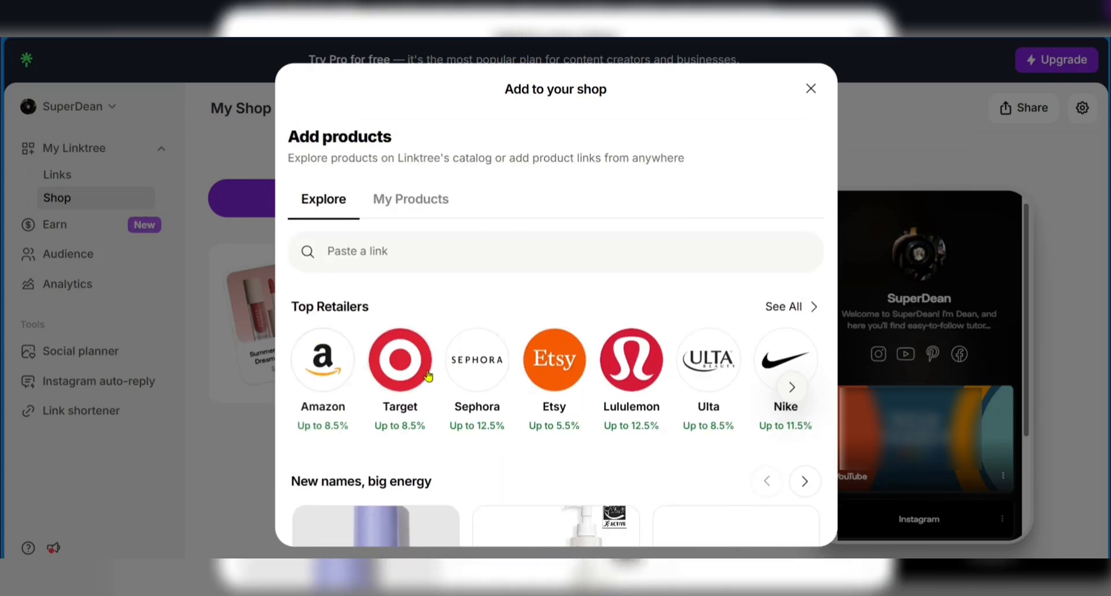
scroll(429, 376, down, 4)
scroll(475, 342, down, 10)
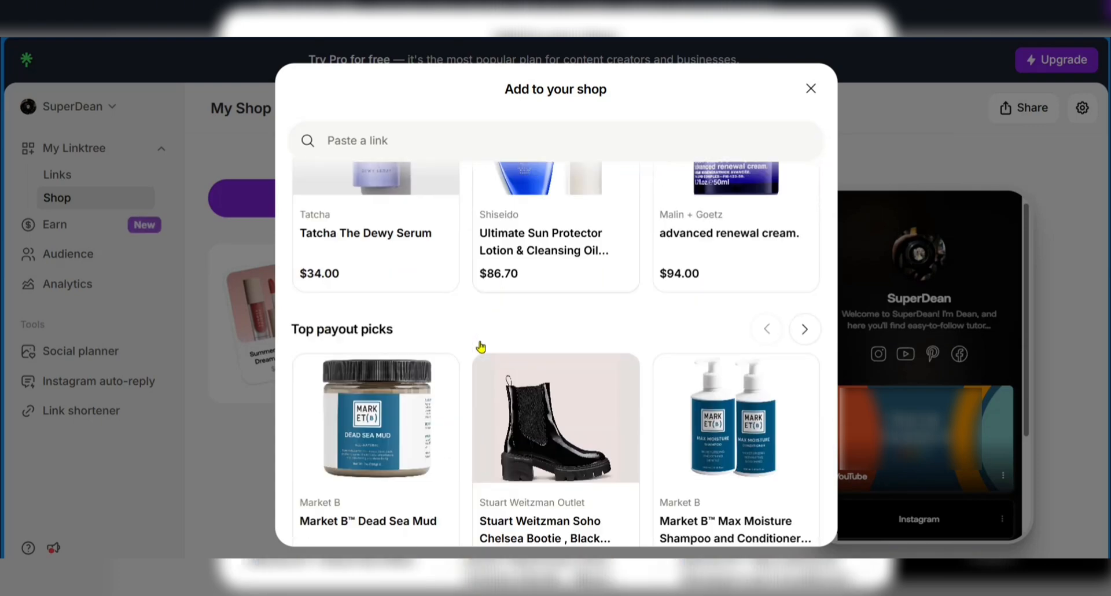
scroll(470, 332, up, 3)
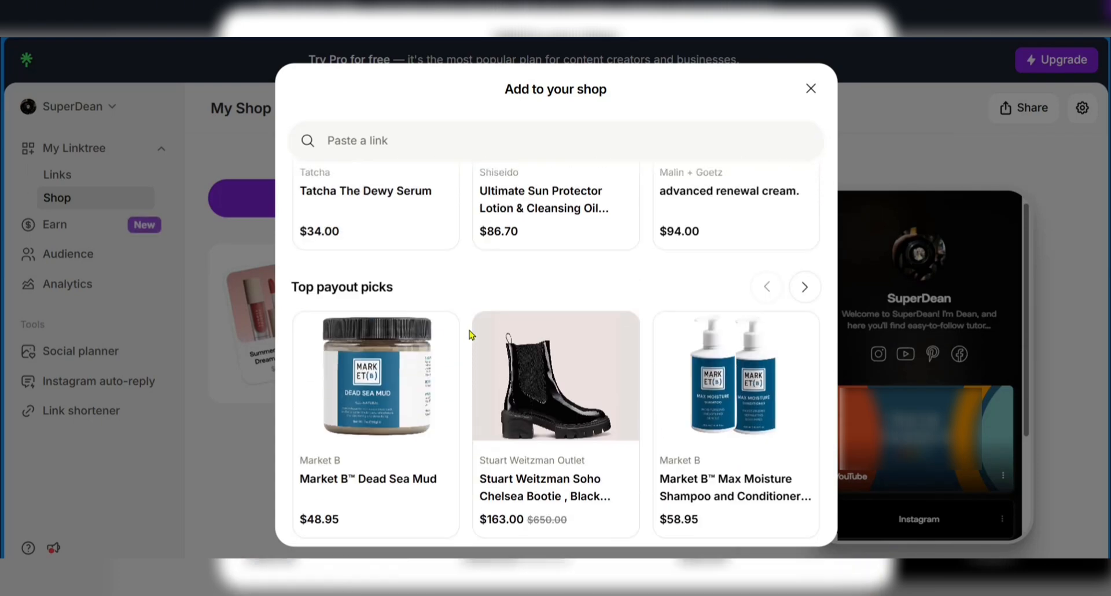
scroll(486, 347, down, 3)
click(546, 352)
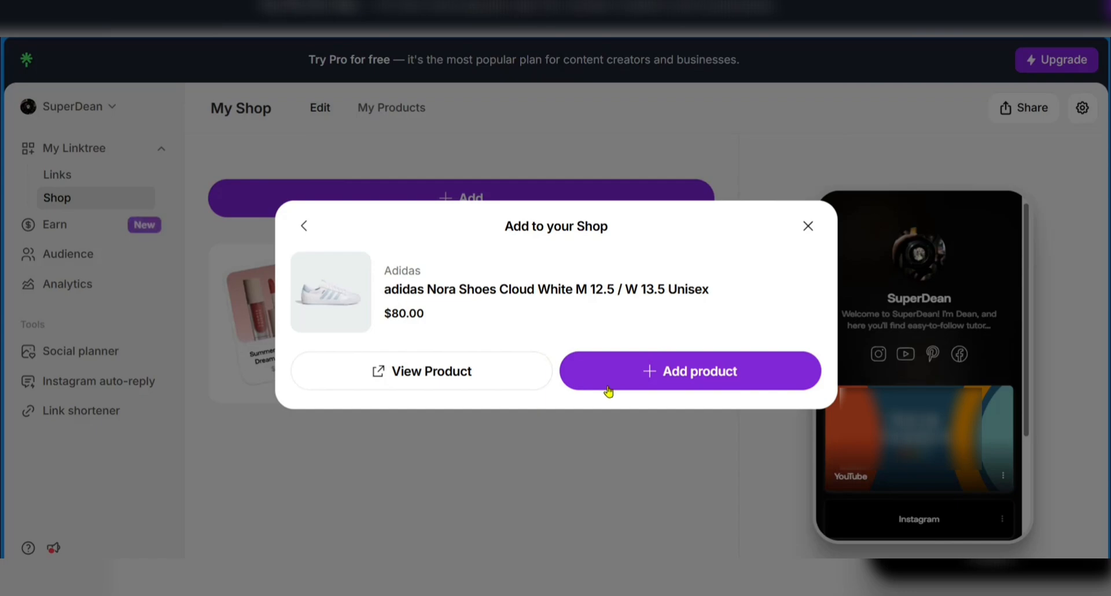
click(670, 369)
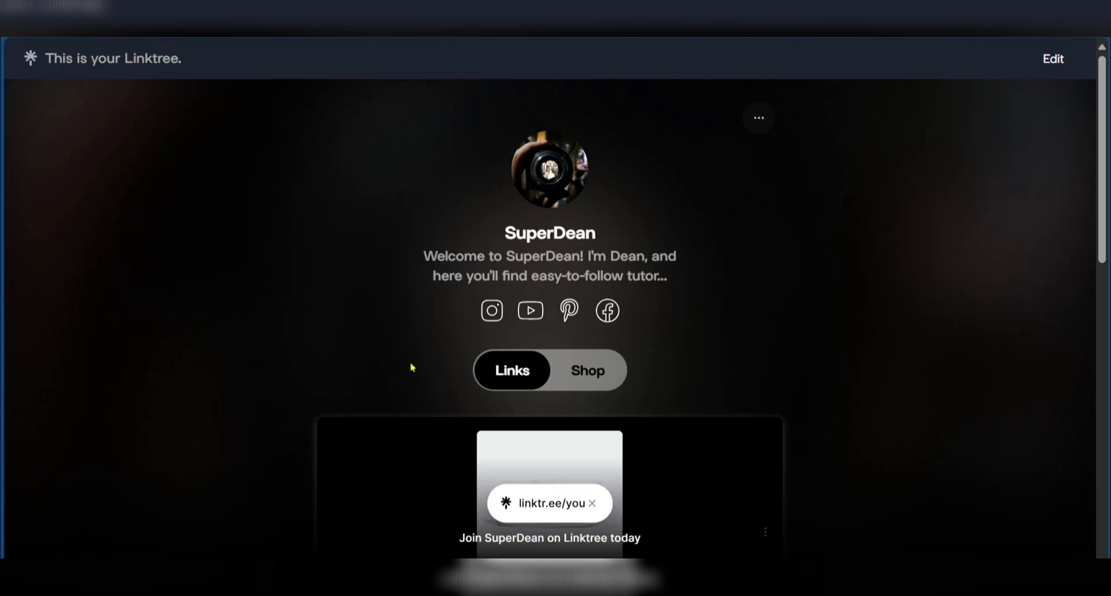
Check the shop section and its product on the live public Linktree page
scroll(406, 370, down, 1)
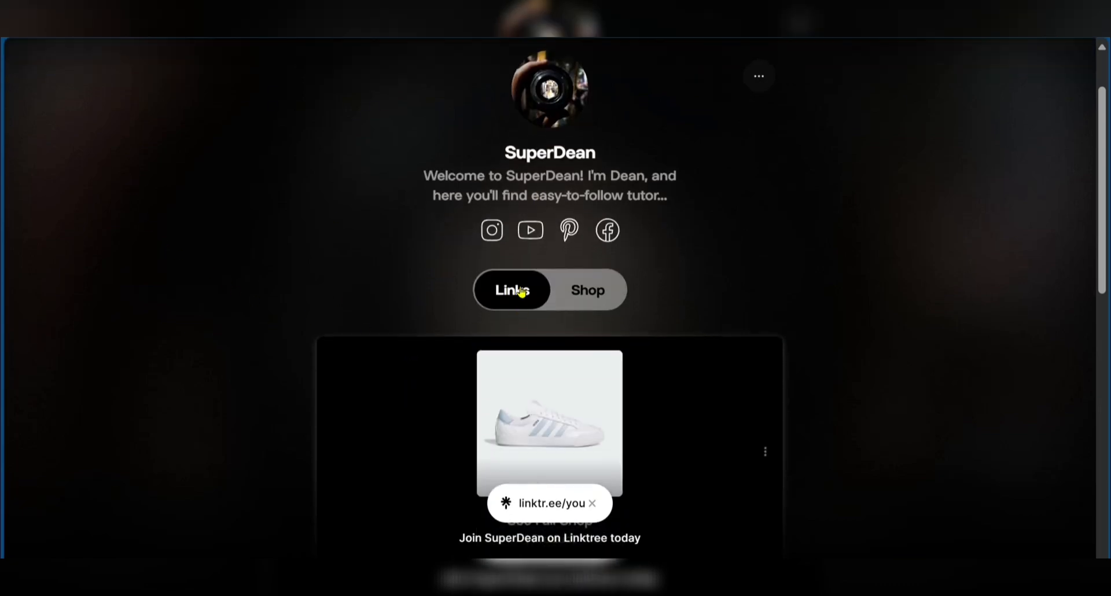
click(585, 292)
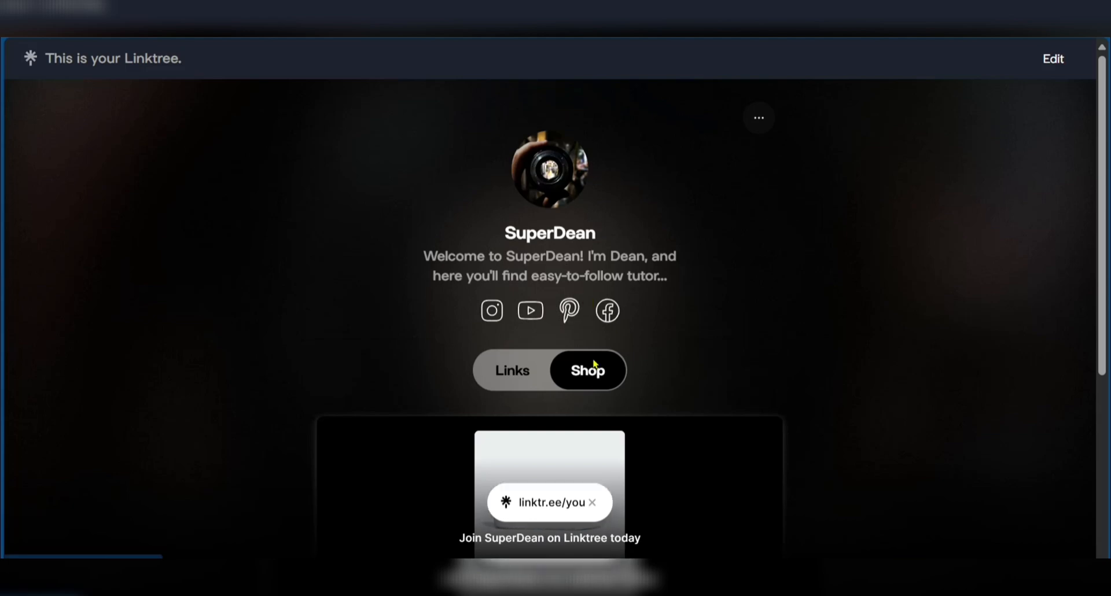
scroll(599, 397, down, 3)
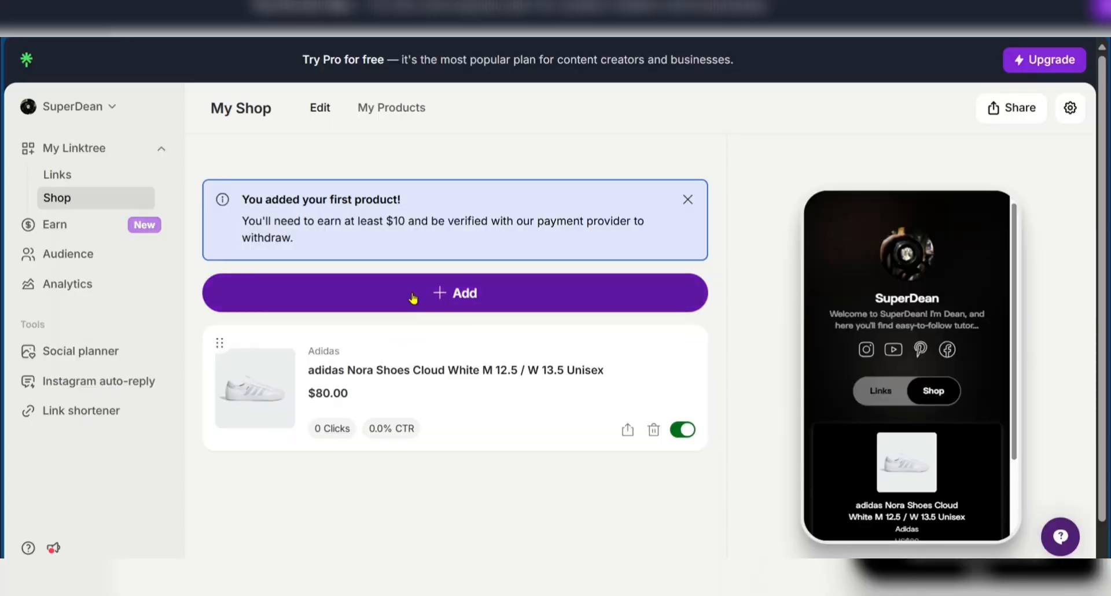
Add the Urban Outfitters Alisa Galitsyna Blue Plant I Art Print in Walnut Wood Frame to the shop and review the product list
click(417, 294)
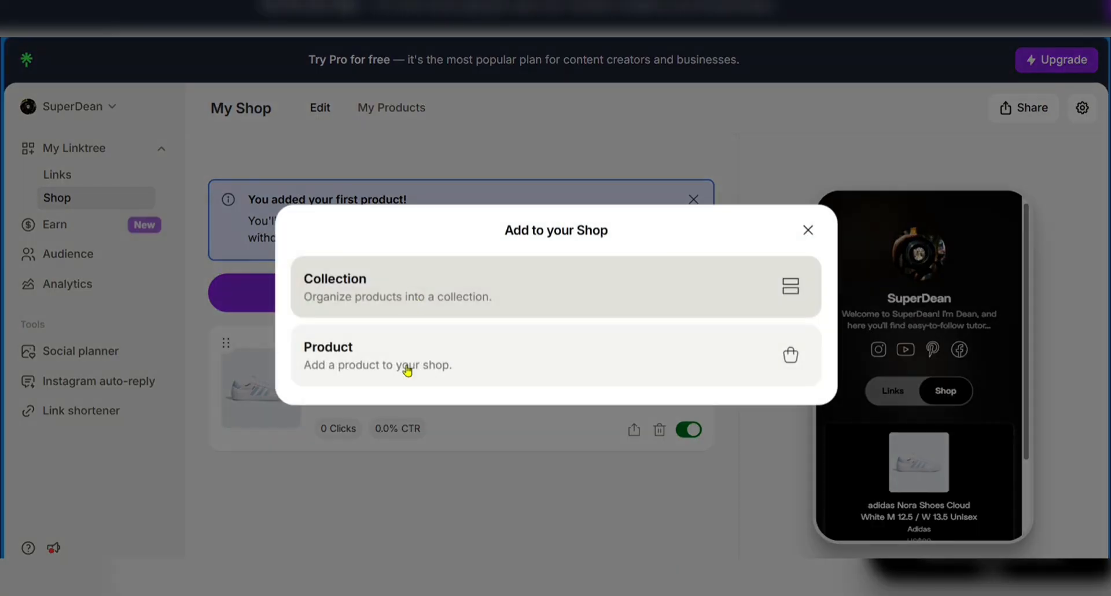
click(360, 347)
scroll(554, 454, down, 5)
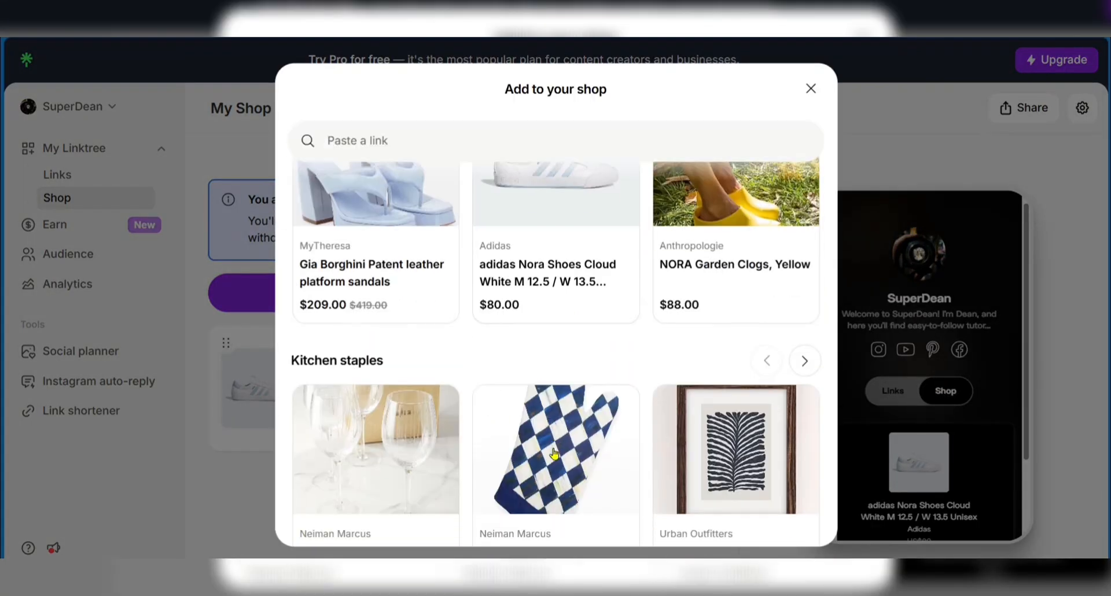
scroll(553, 454, down, 4)
scroll(556, 454, down, 3)
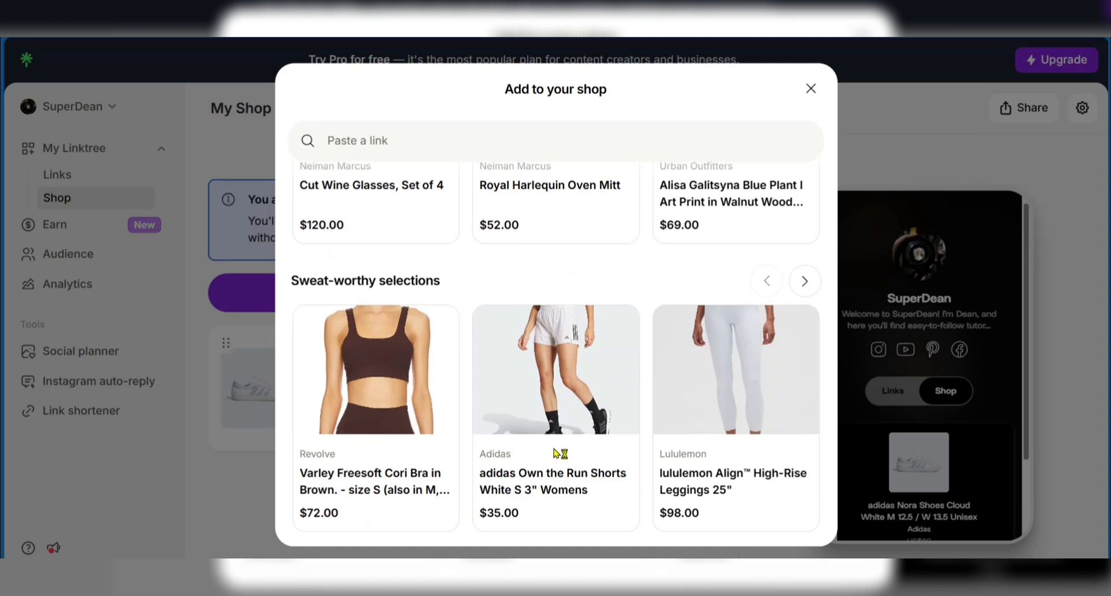
scroll(694, 440, up, 5)
scroll(732, 405, down, 3)
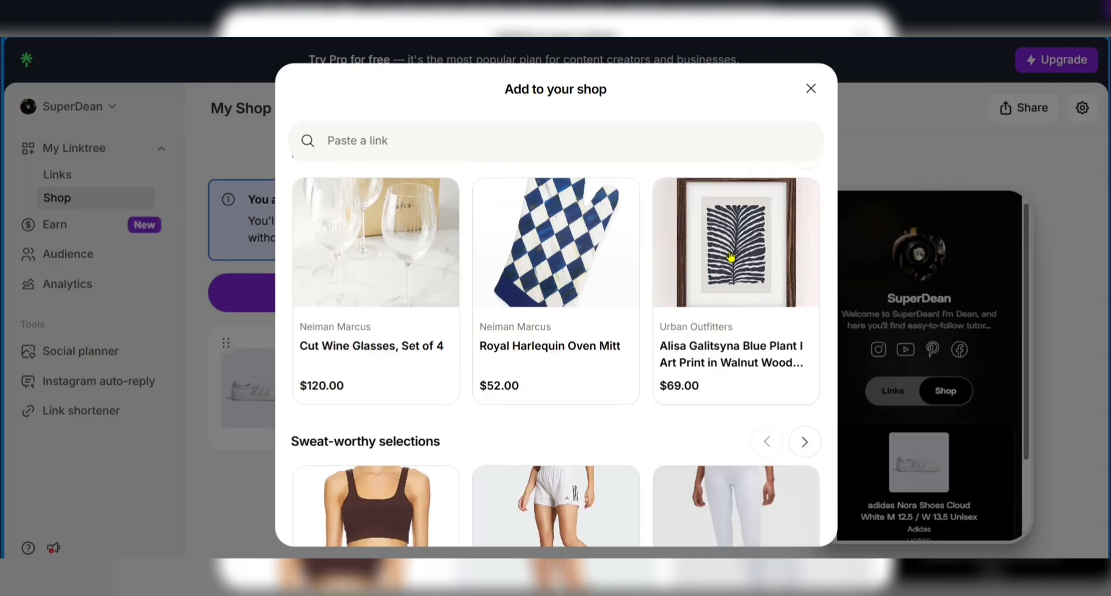
click(730, 371)
click(688, 372)
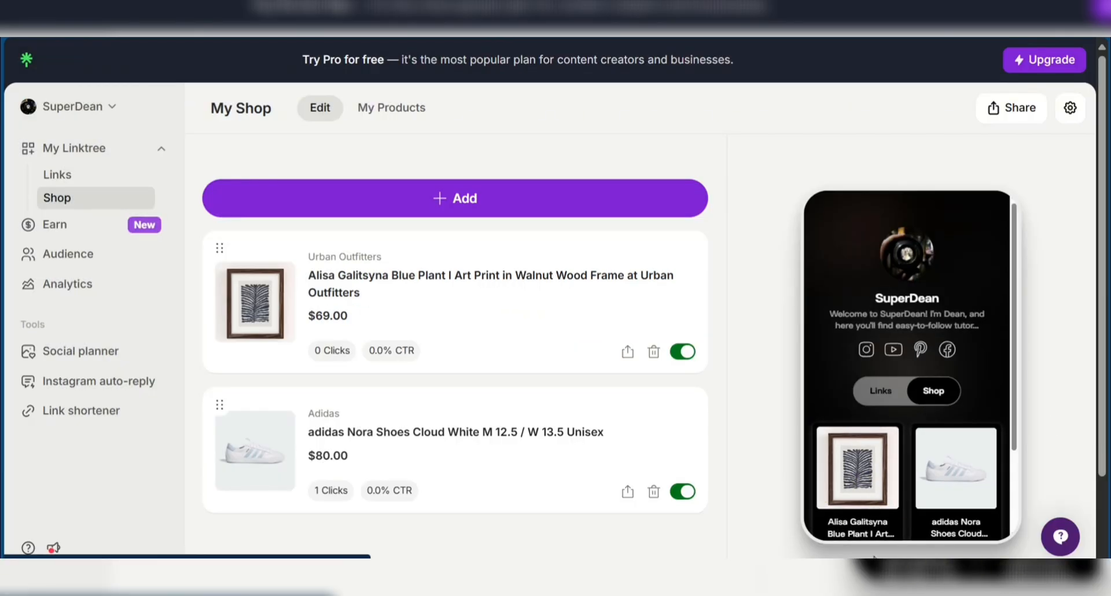
scroll(938, 447, down, 2)
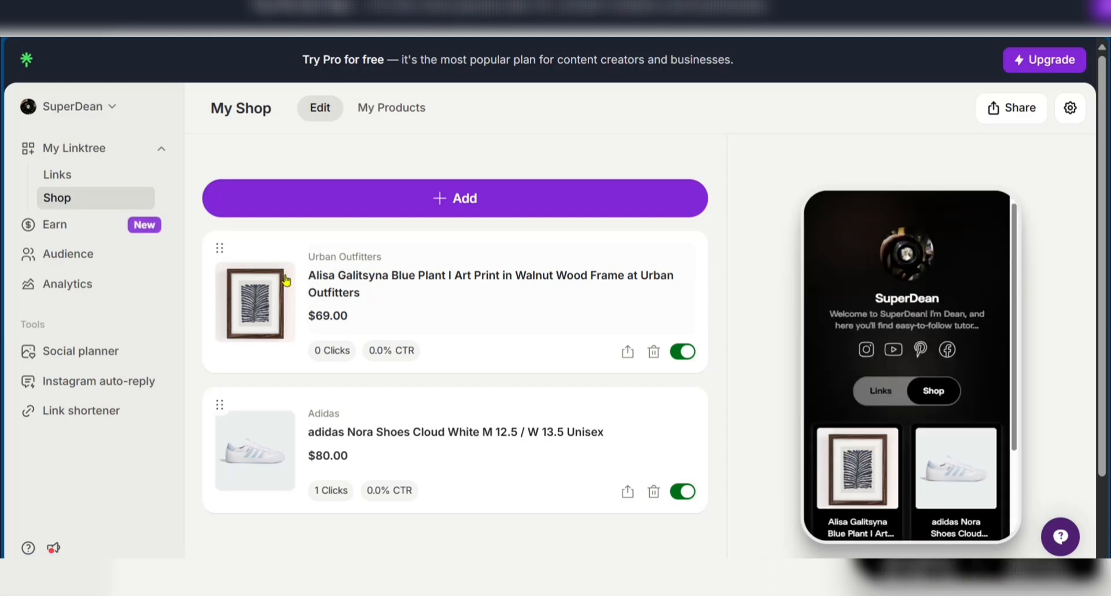
mouse_move(244, 293)
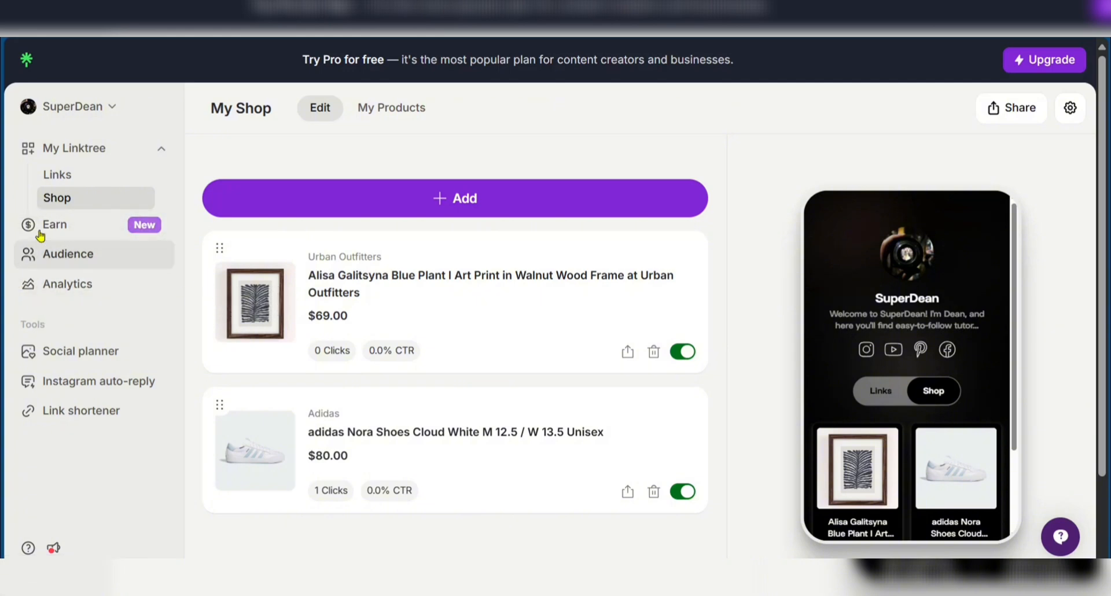
Review the Earn page's digital product options and the Audience overview
click(85, 241)
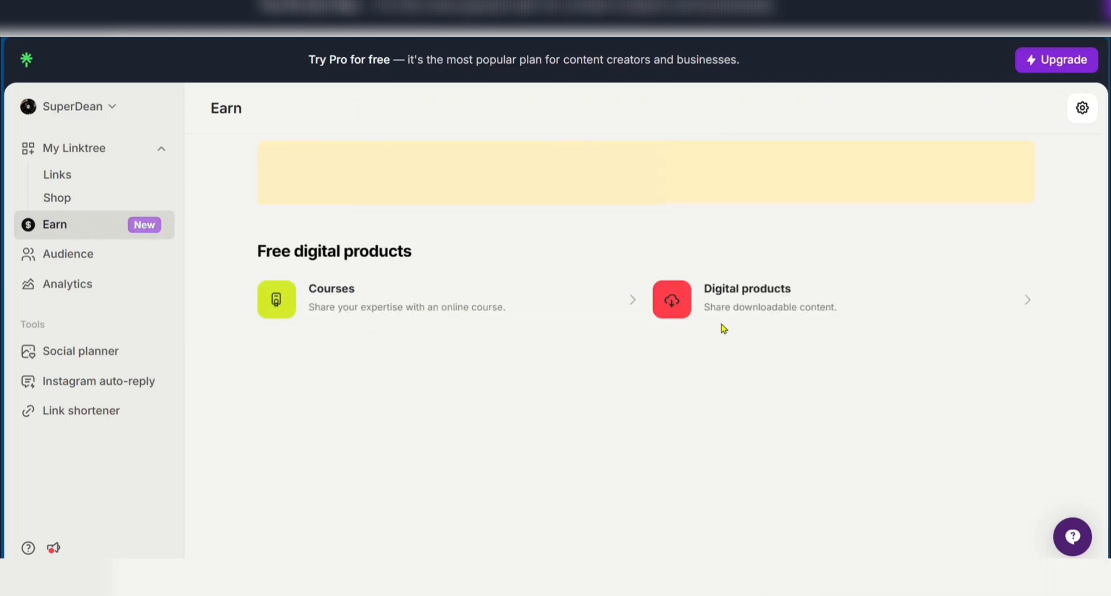
click(75, 263)
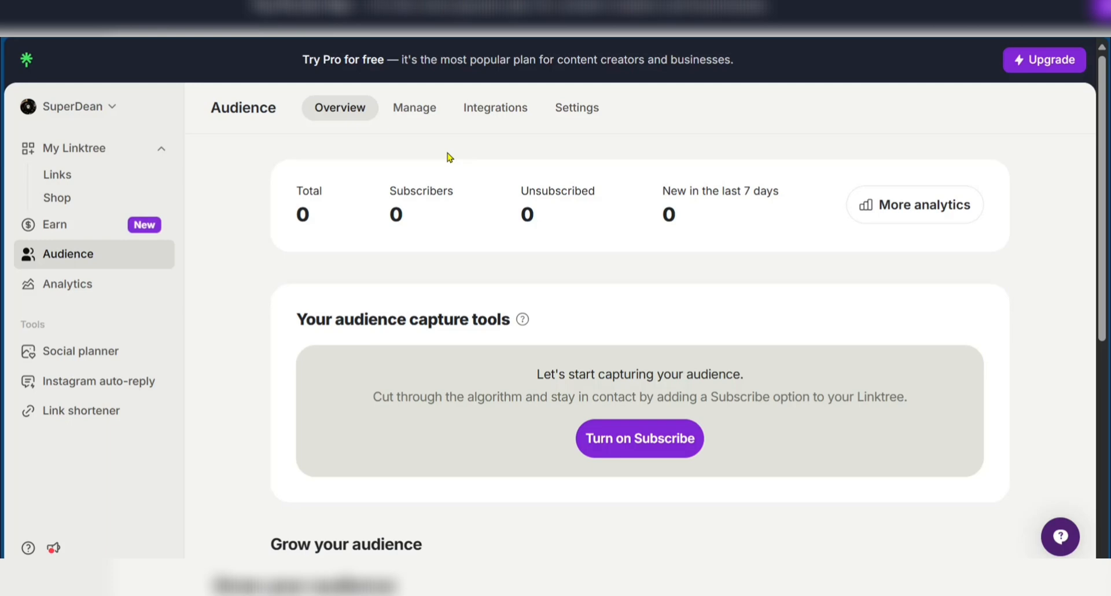
Examine the Analytics page's lifetime figures and the views and clicks activity chart
click(95, 283)
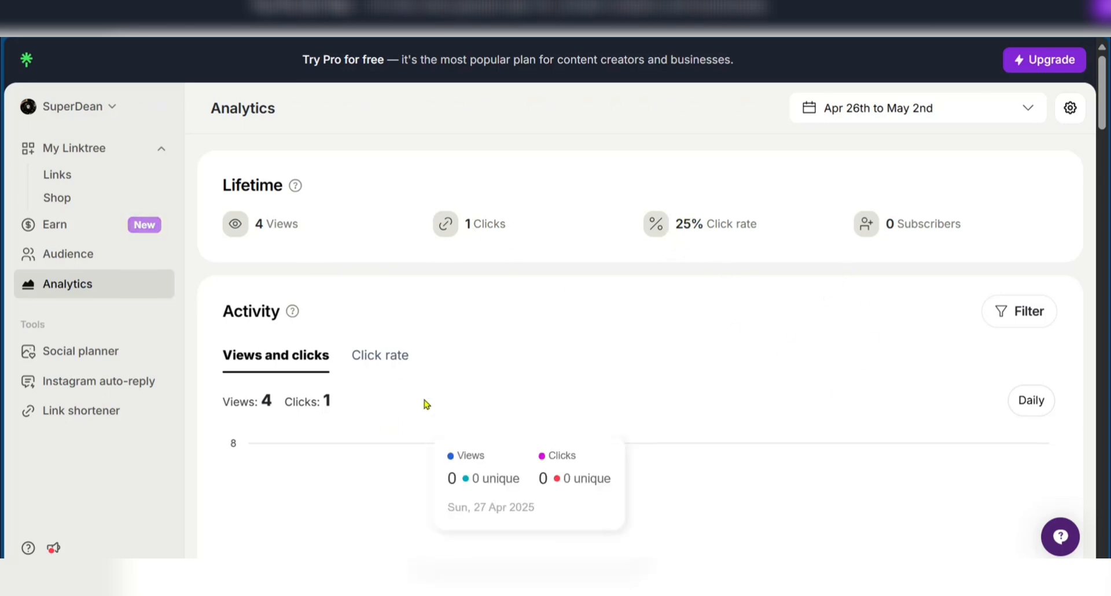
scroll(768, 396, down, 8)
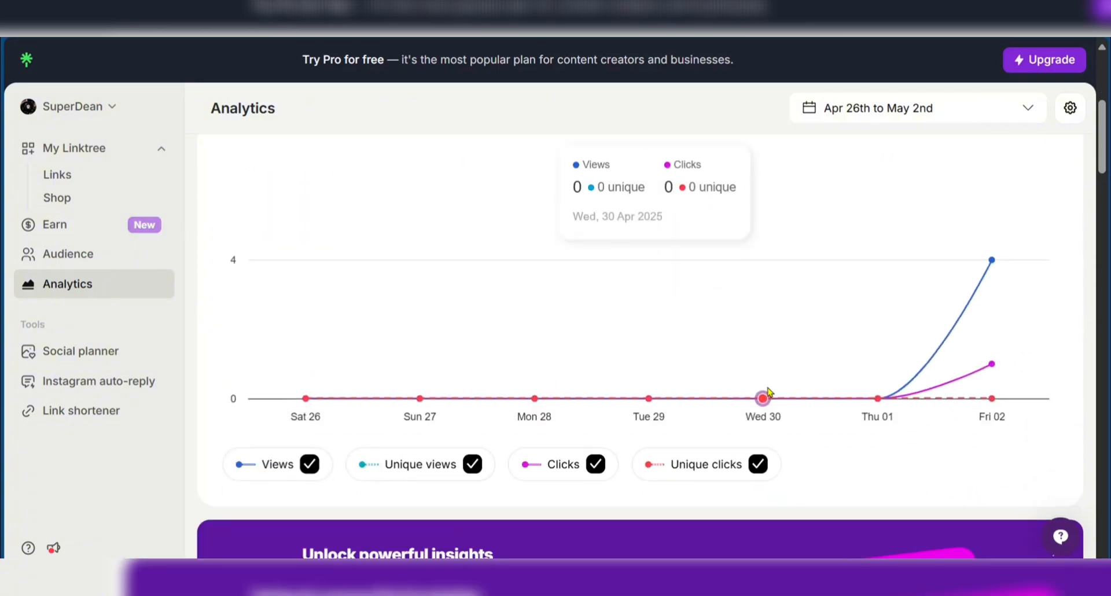
scroll(761, 383, down, 6)
scroll(761, 384, up, 5)
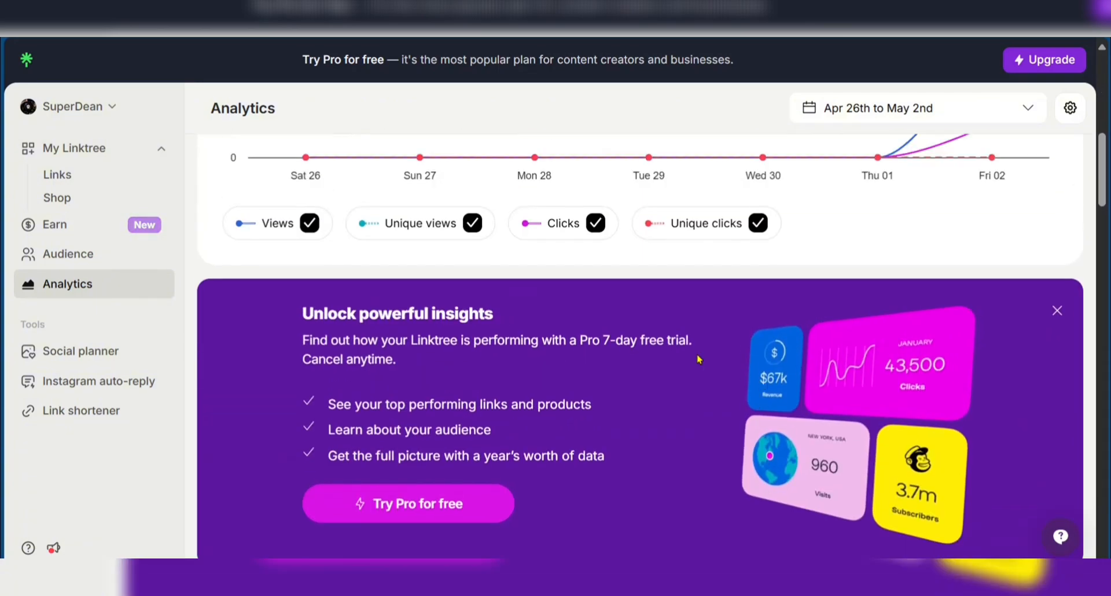
scroll(593, 307, up, 8)
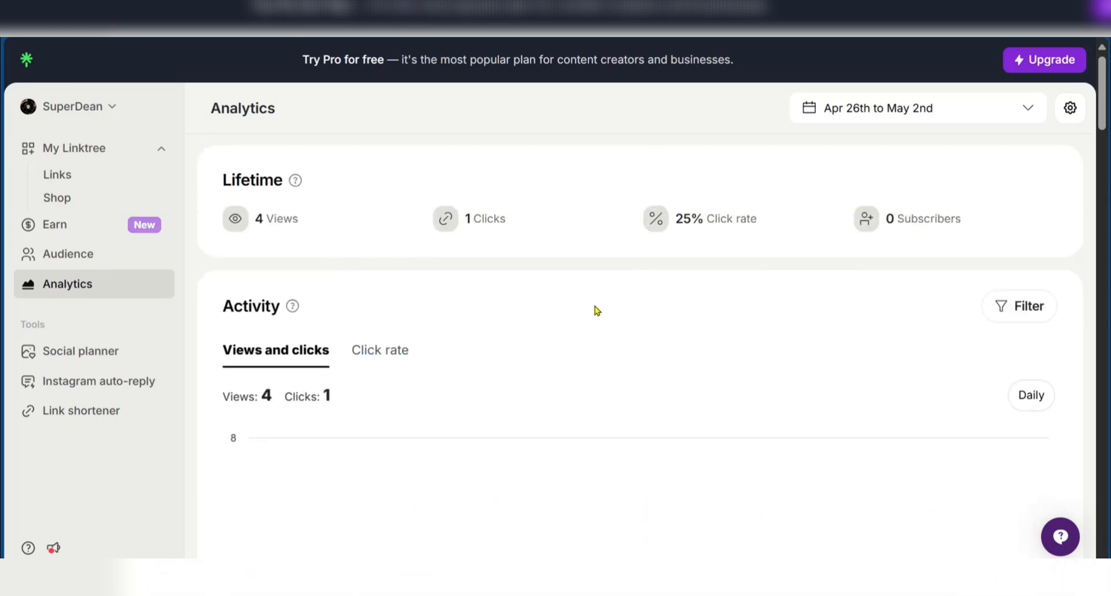
scroll(595, 310, down, 3)
scroll(437, 345, down, 3)
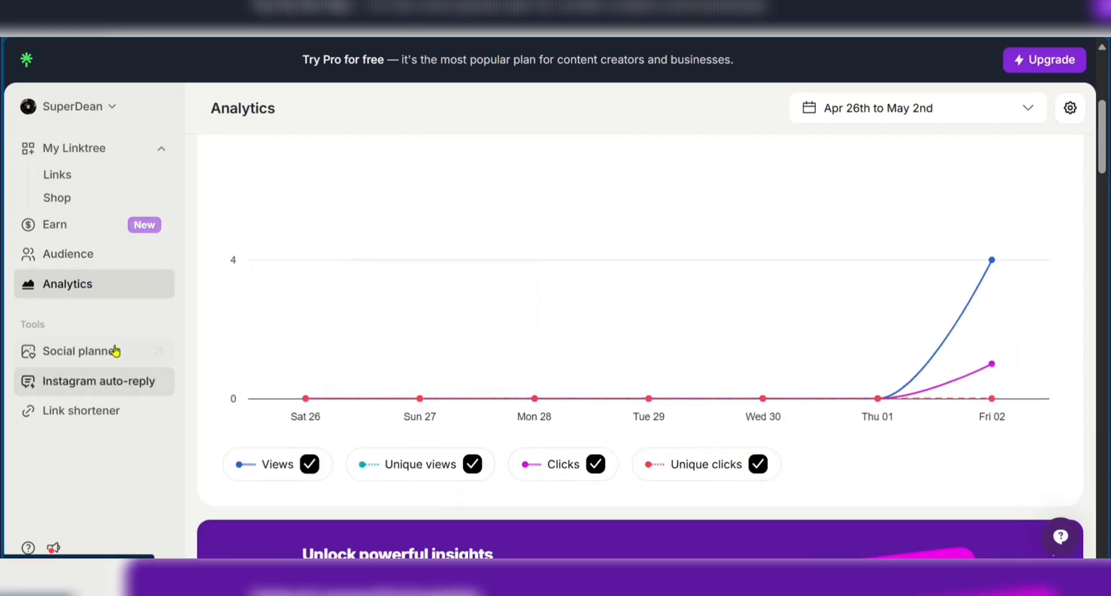
Look through the Social planner's scheduling, Instagram sync, mobile app and caption idea features
click(81, 350)
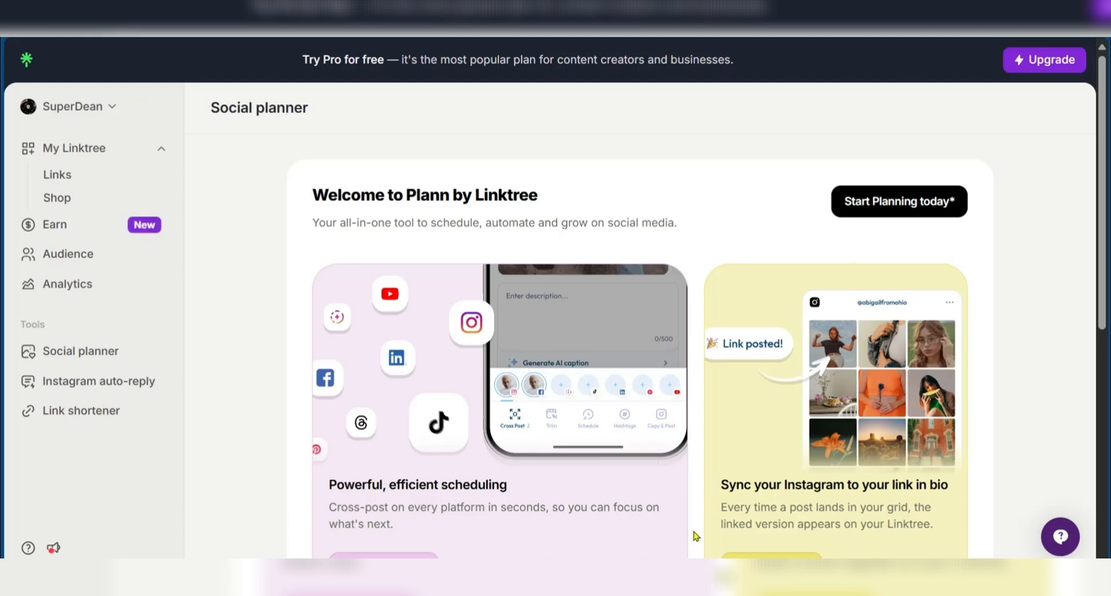
scroll(591, 479, down, 3)
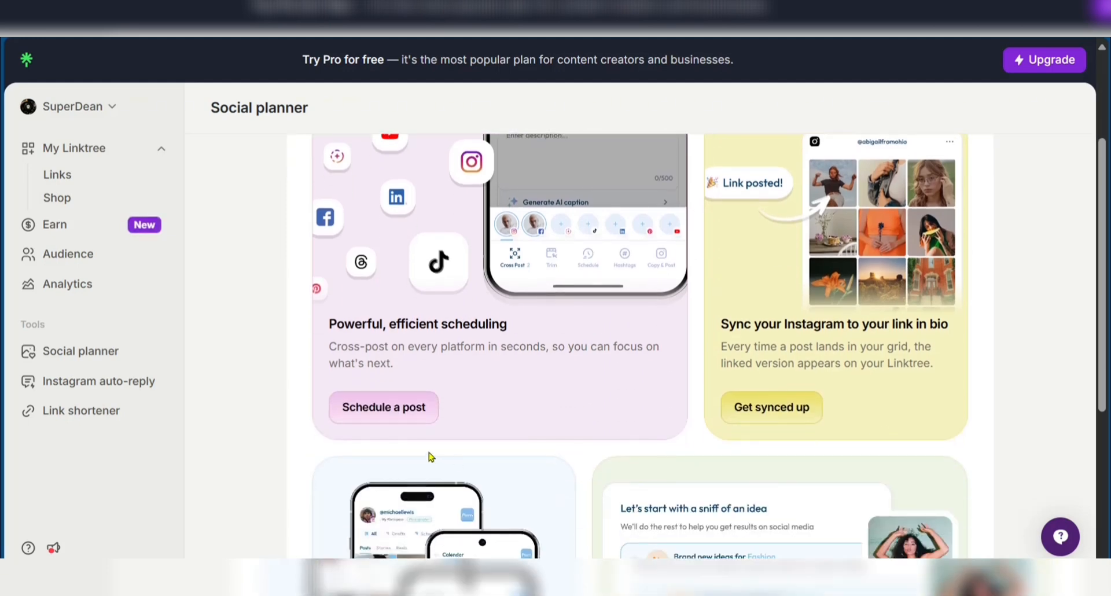
scroll(762, 323, down, 3)
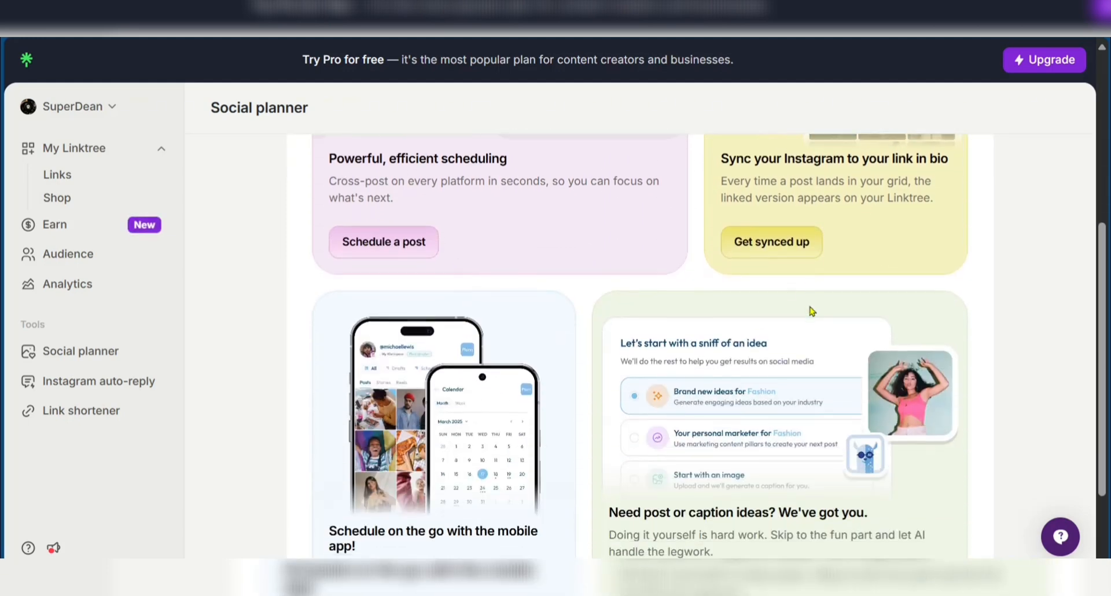
scroll(812, 311, down, 2)
scroll(812, 311, up, 5)
scroll(812, 311, down, 3)
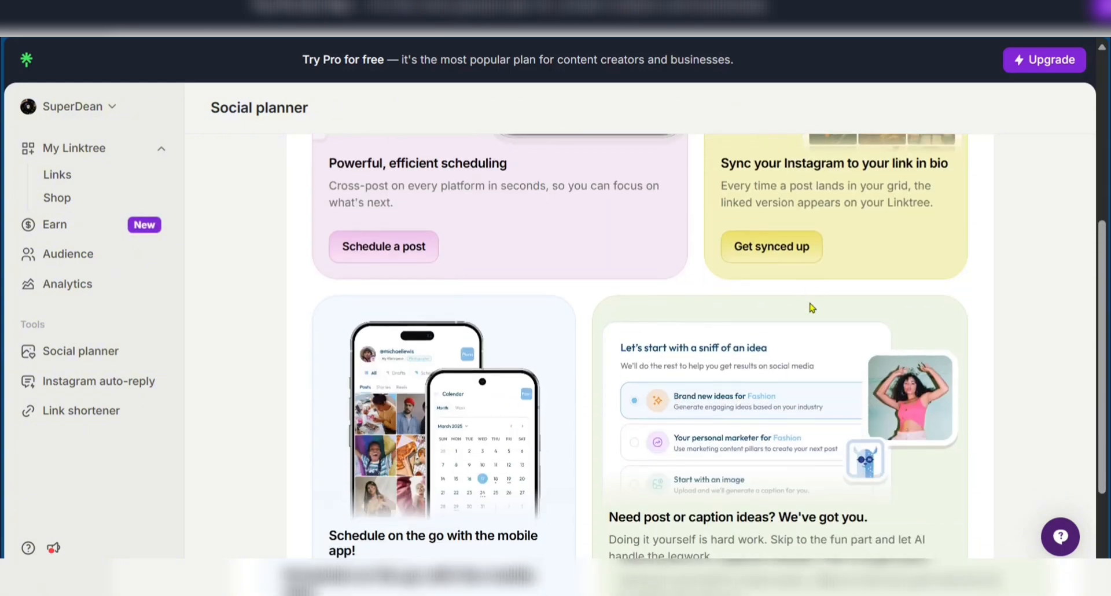
scroll(812, 308, down, 2)
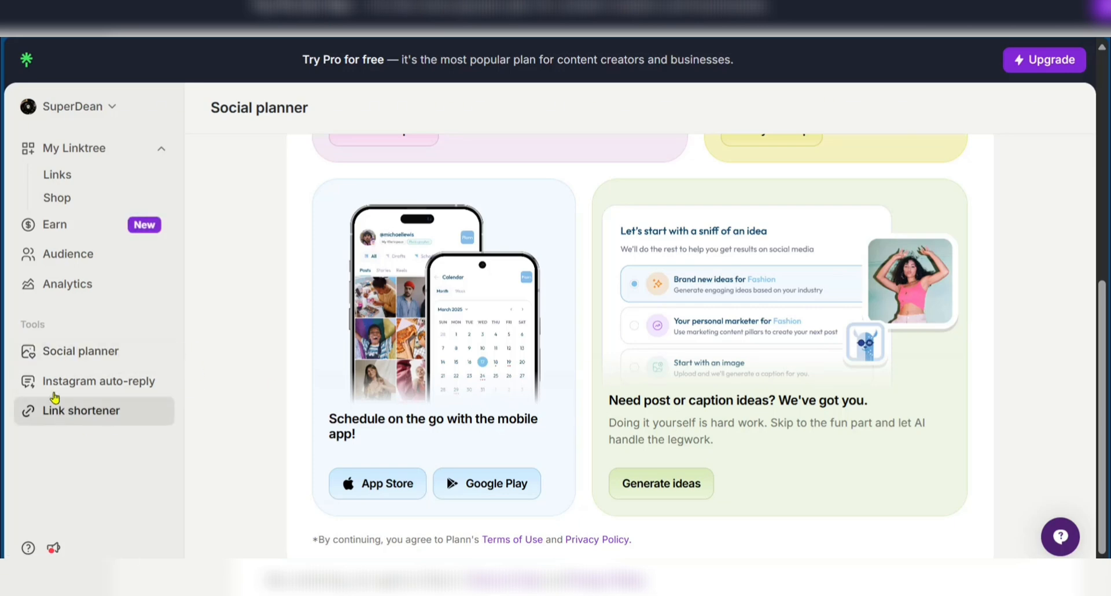
Go to the Link shortener's QR code generator and shorten the copied long link into a tr.ee link
click(85, 412)
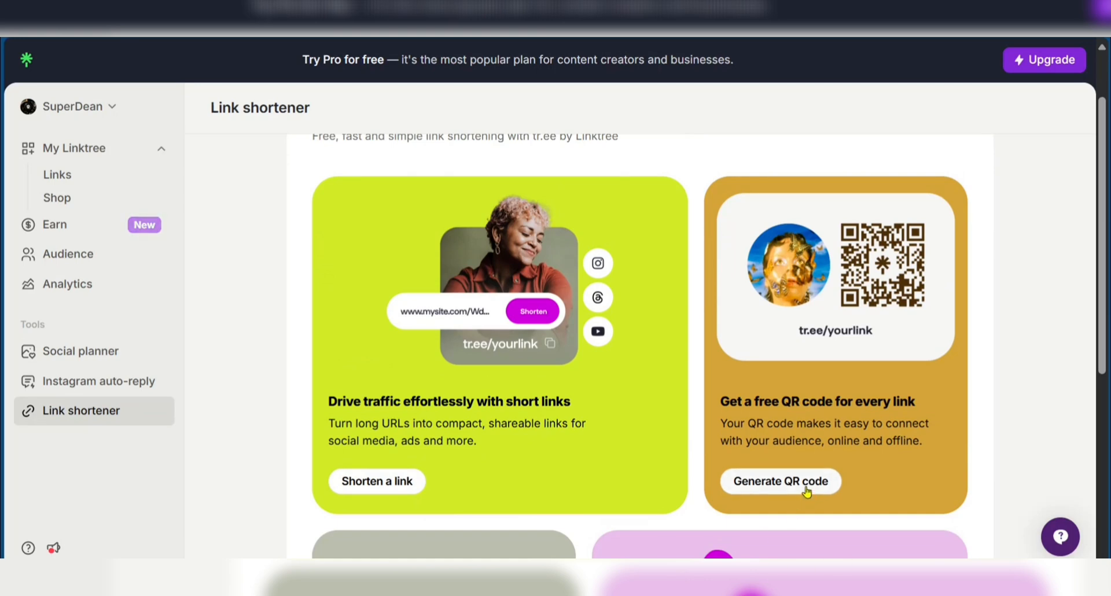
click(788, 481)
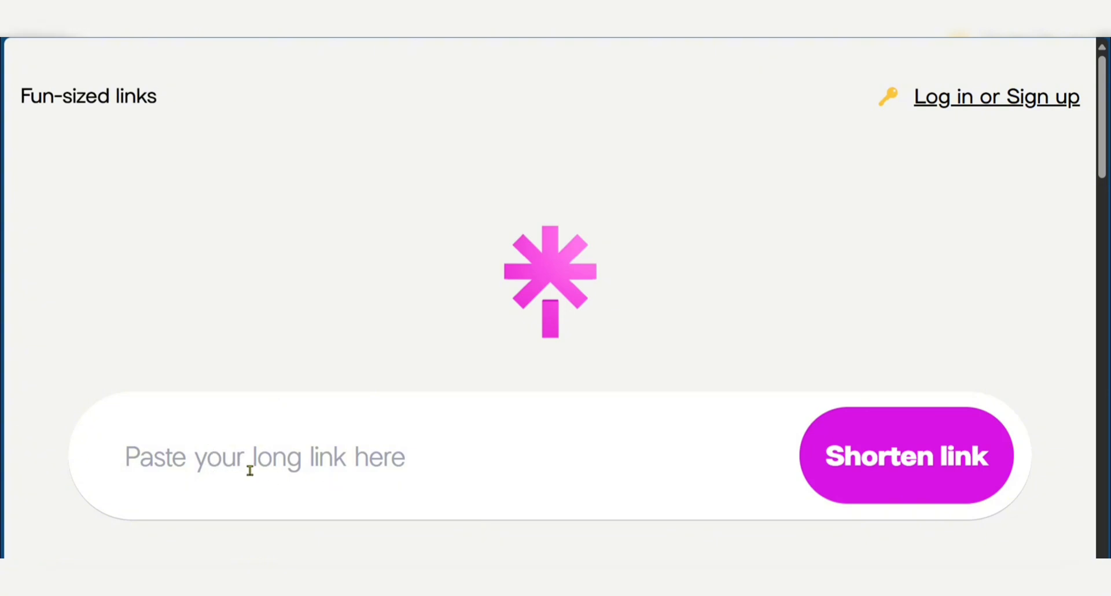
click(338, 443)
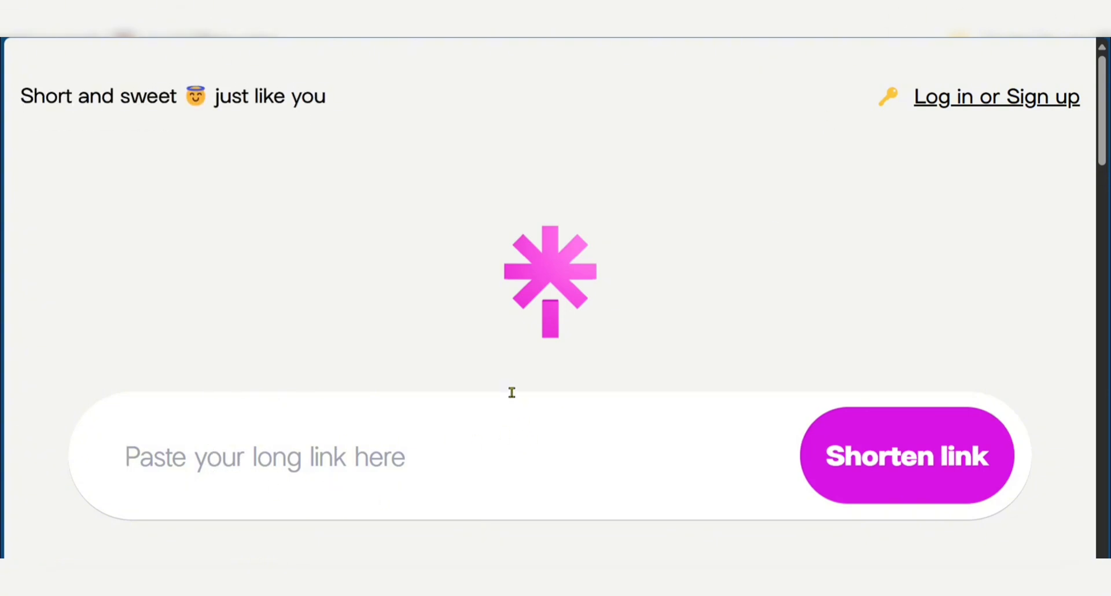
key(ctrl+v)
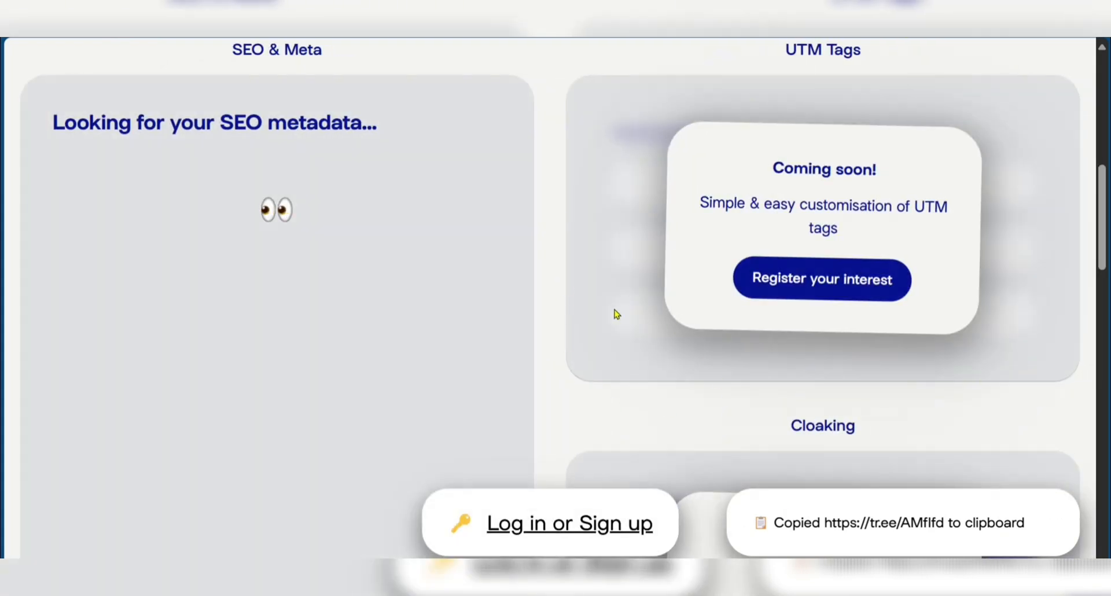
scroll(616, 315, up, 8)
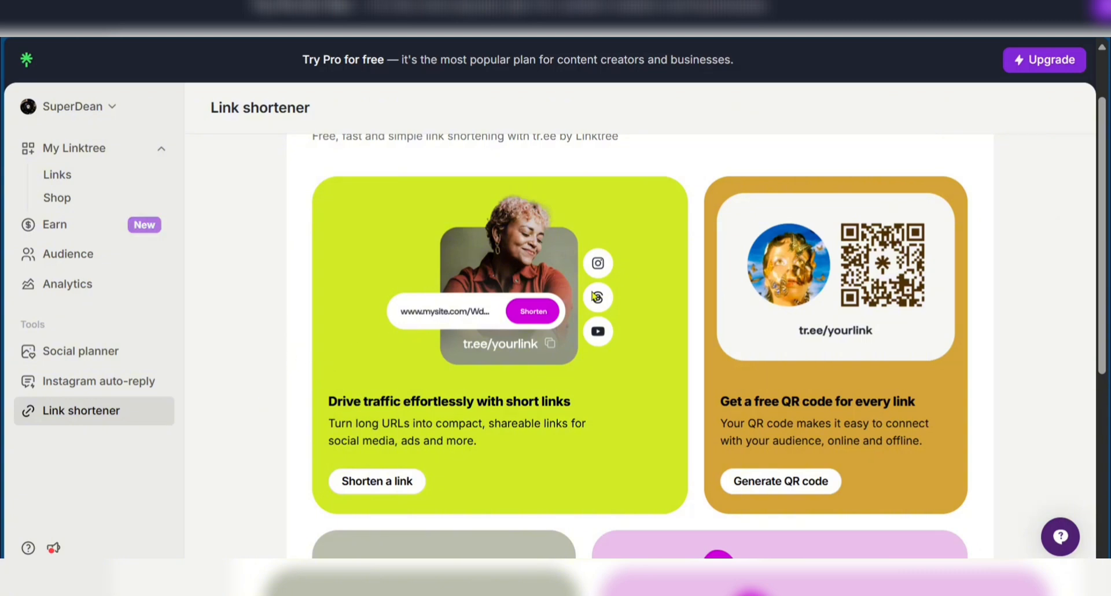
Look through the Link shortener page's options for channel-specific links and real-time click stats
scroll(592, 293, down, 5)
scroll(592, 292, down, 1)
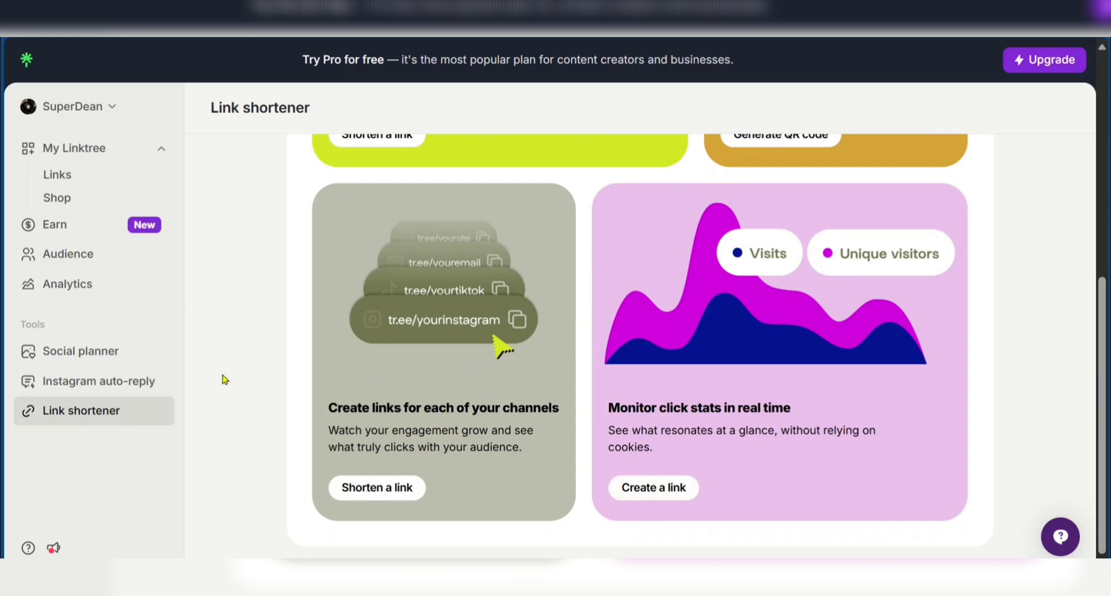
scroll(191, 387, up, 7)
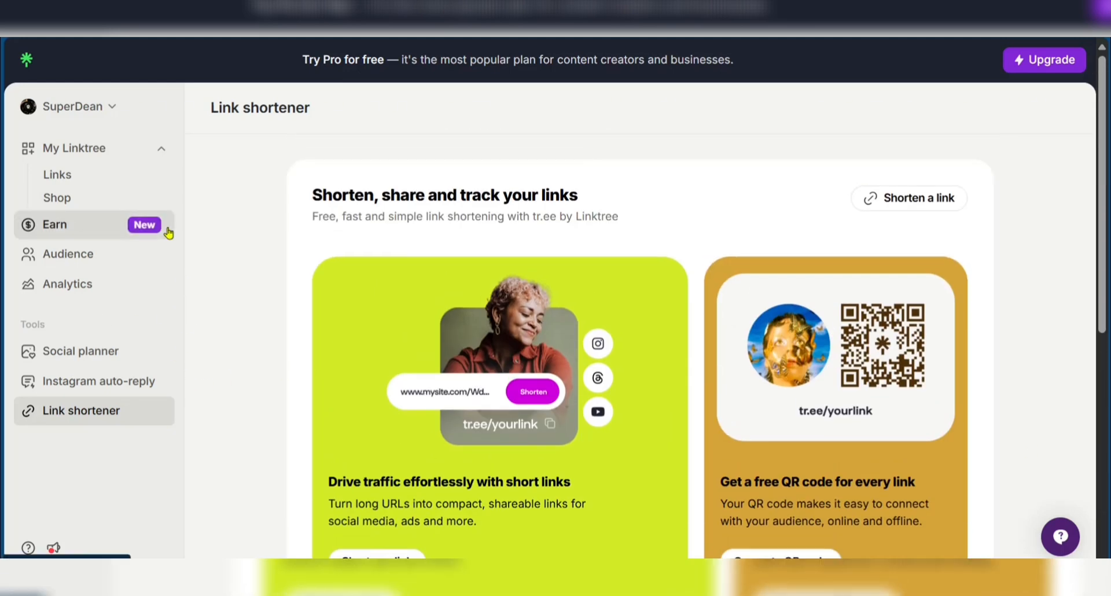